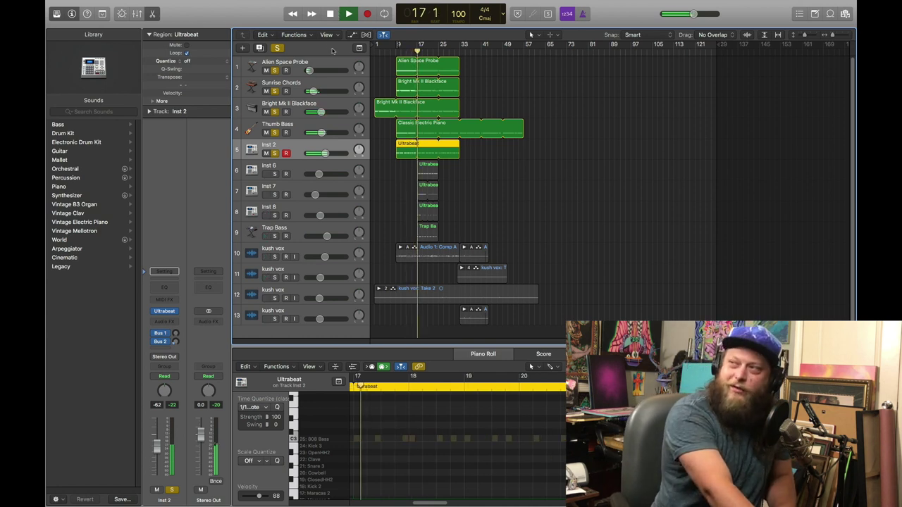
- Stop playback, add the Inst 6 track to the soloed tracks, and audition them together from bar 17
click(332, 14)
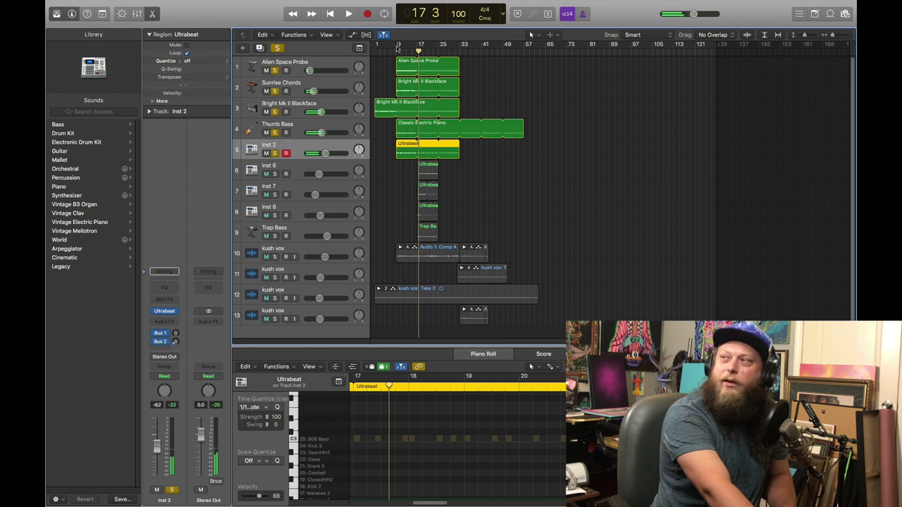
click(330, 13)
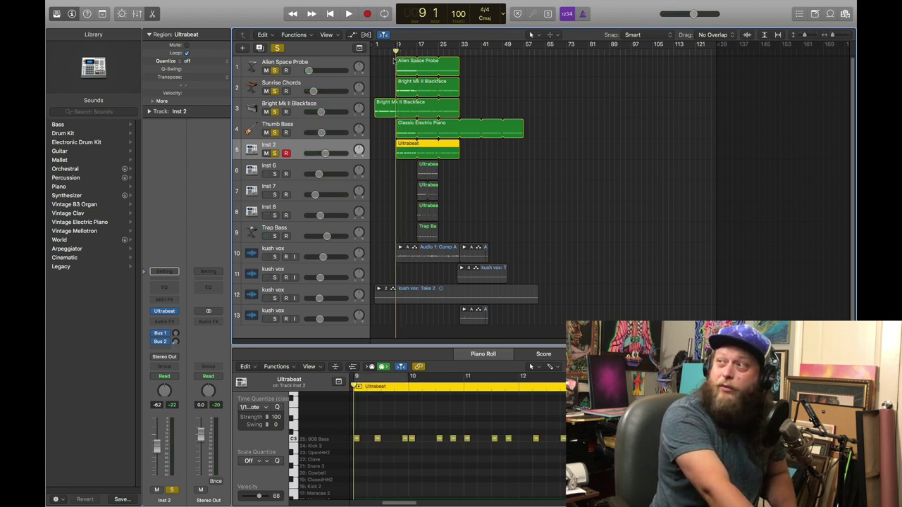
drag(413, 50, 417, 52)
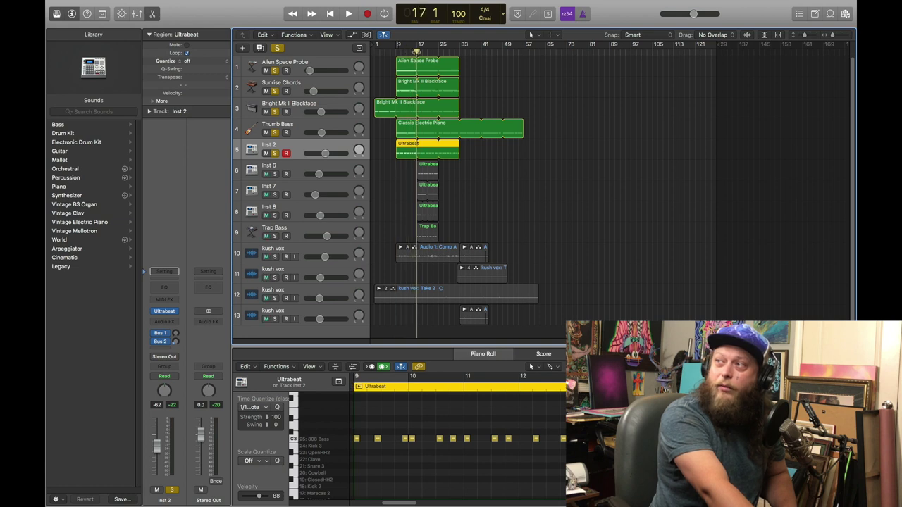
click(278, 170)
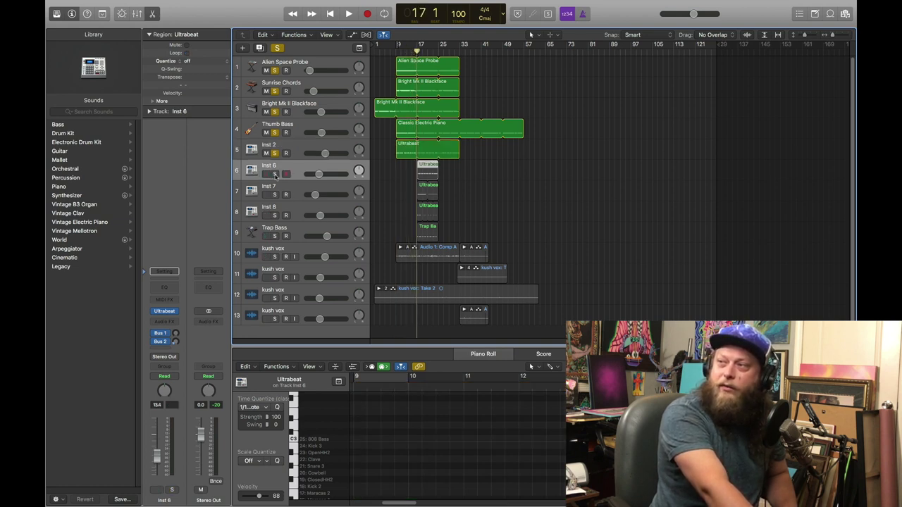
click(275, 174)
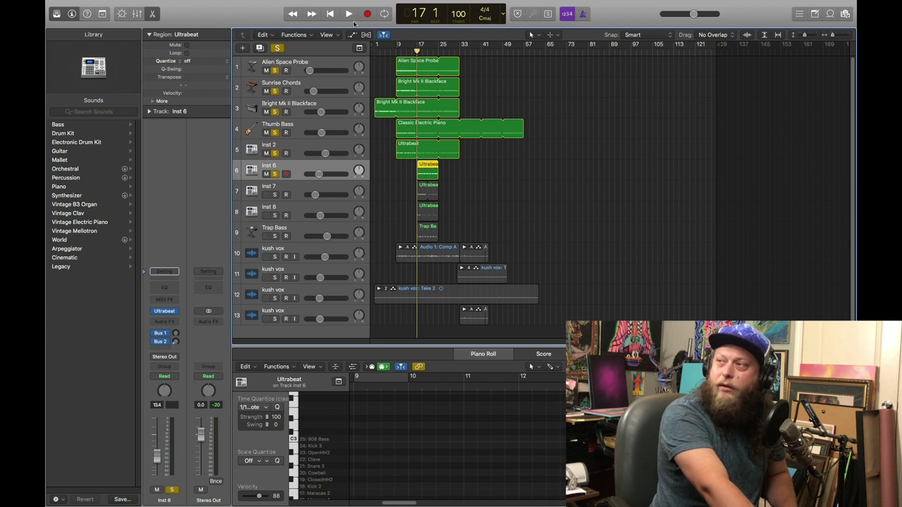
click(348, 14)
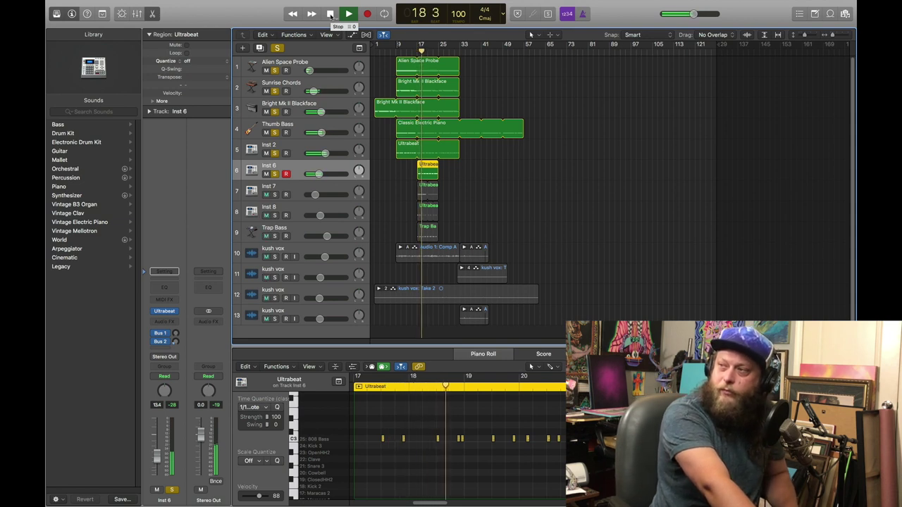
click(330, 14)
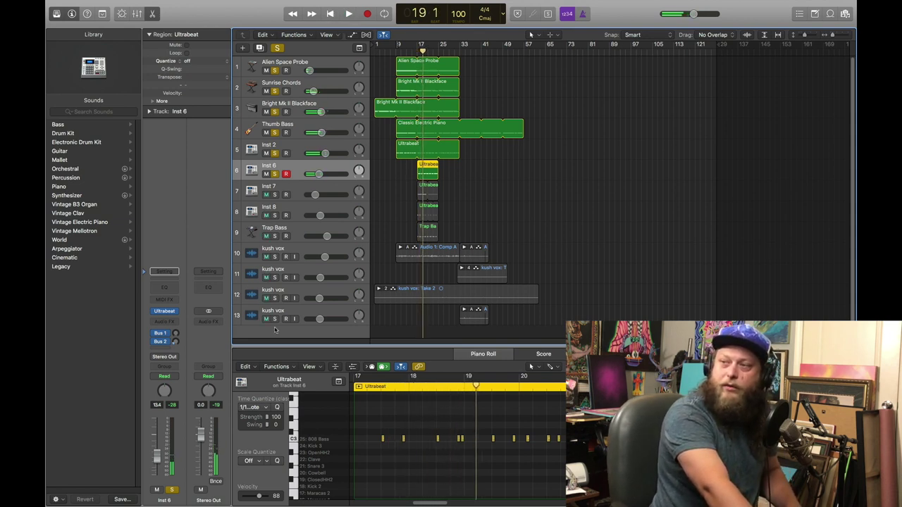
- View the Ultrabeat instrument on Inst 6 with its step sequencer pattern, and close it
click(164, 311)
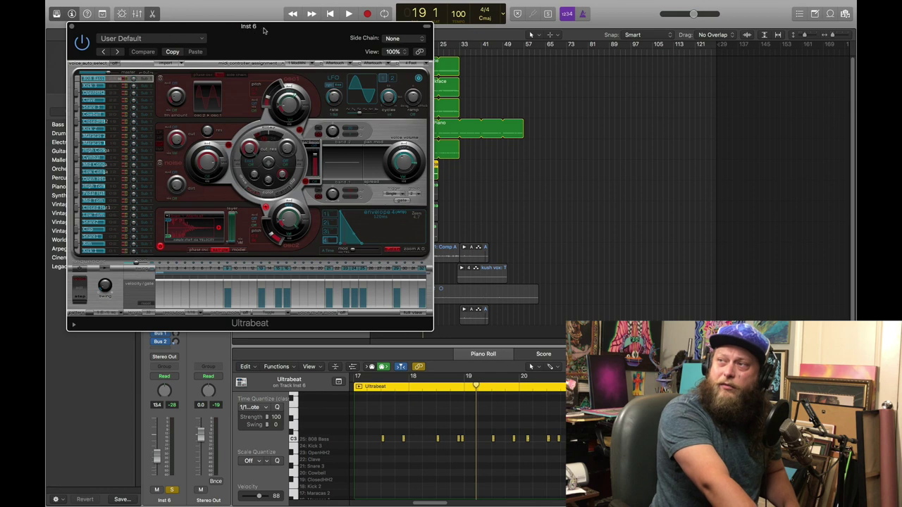
drag(264, 29, 276, 48)
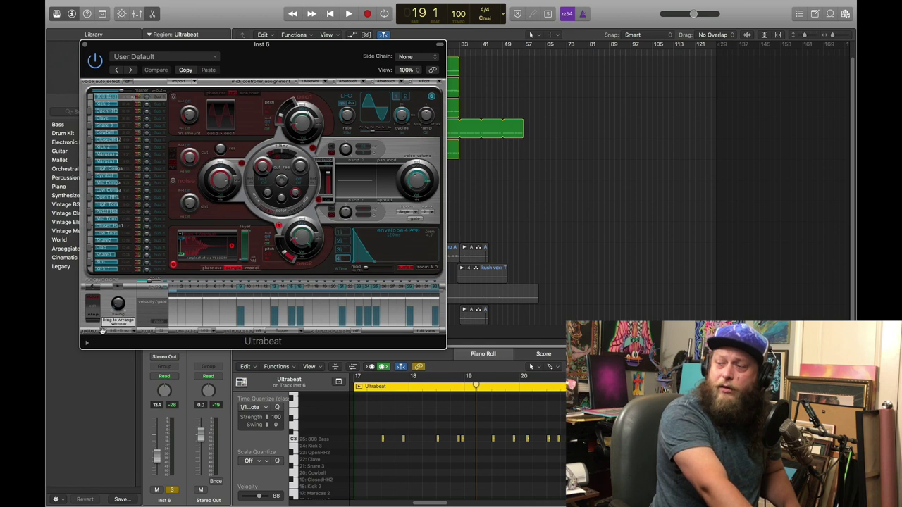
click(84, 44)
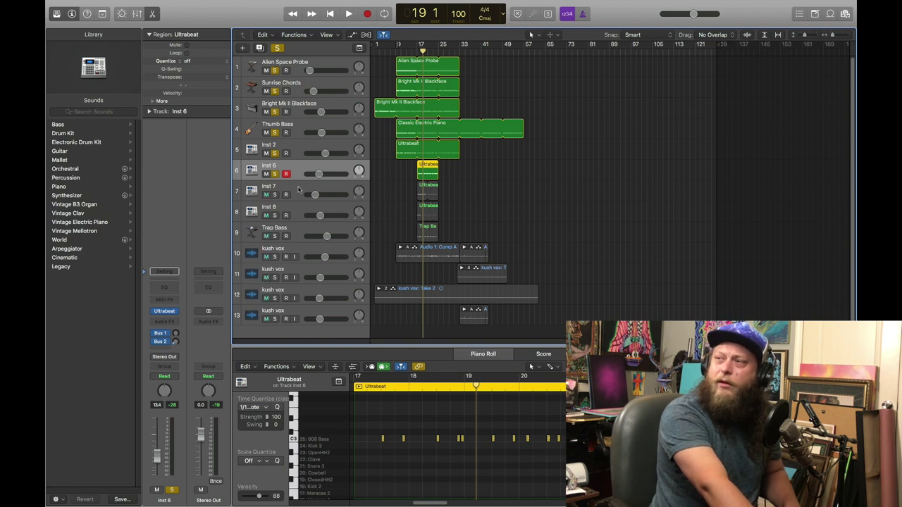
- Add the Inst 7 track to the soloed tracks and audition the beat from bar 17
click(299, 190)
key(space)
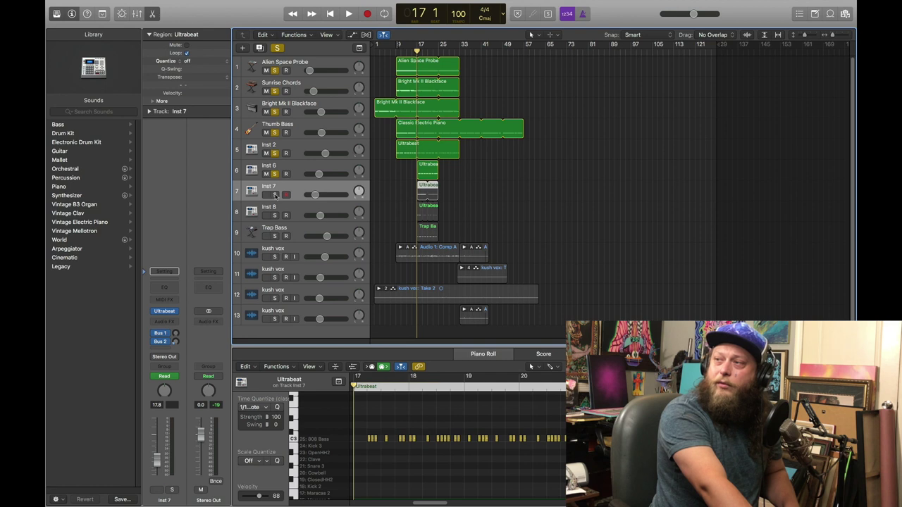
click(275, 194)
click(350, 13)
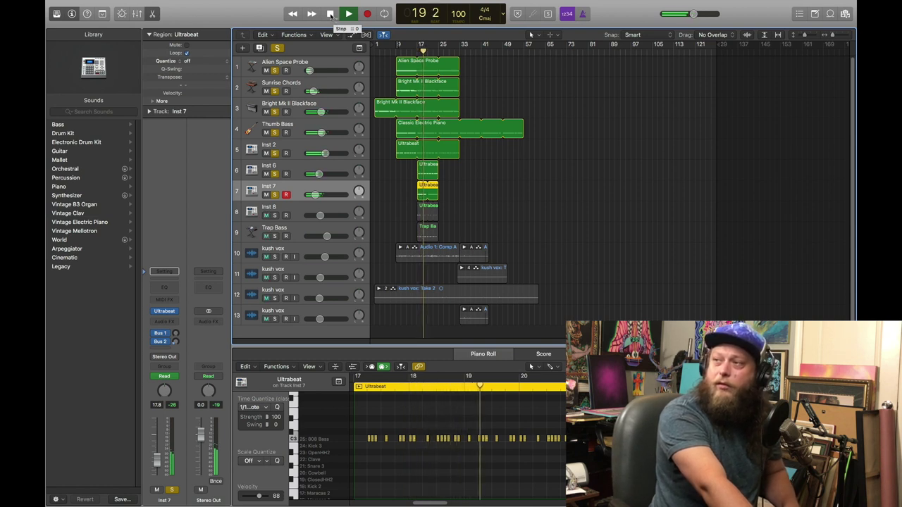
click(330, 13)
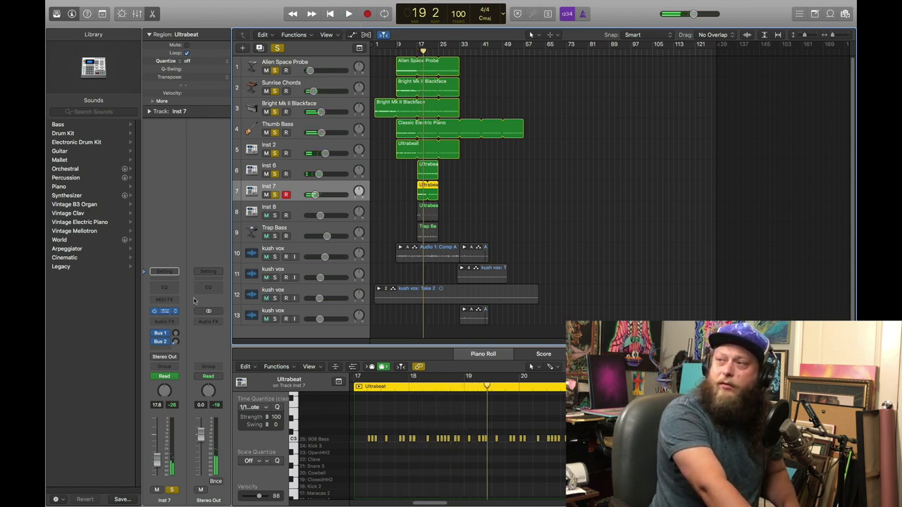
- View the step sequencer pattern in Inst 7's Ultrabeat instrument and close it
click(164, 311)
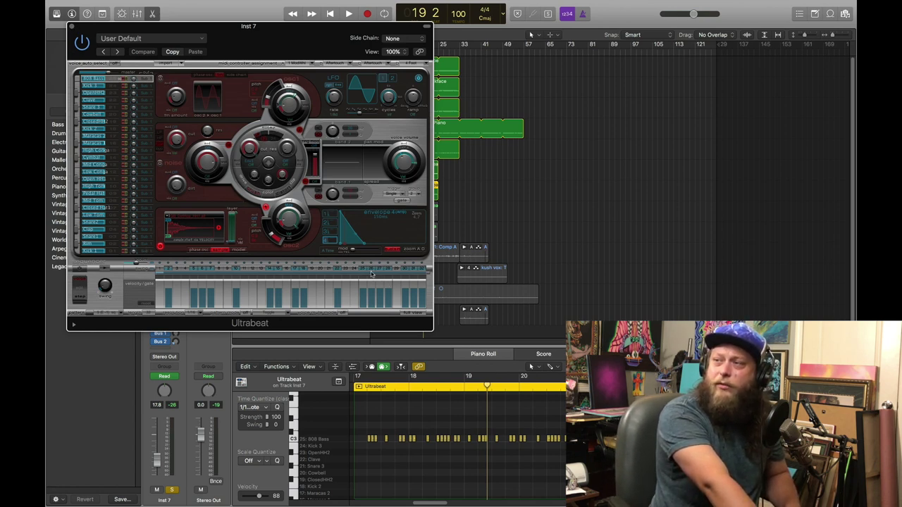
click(72, 27)
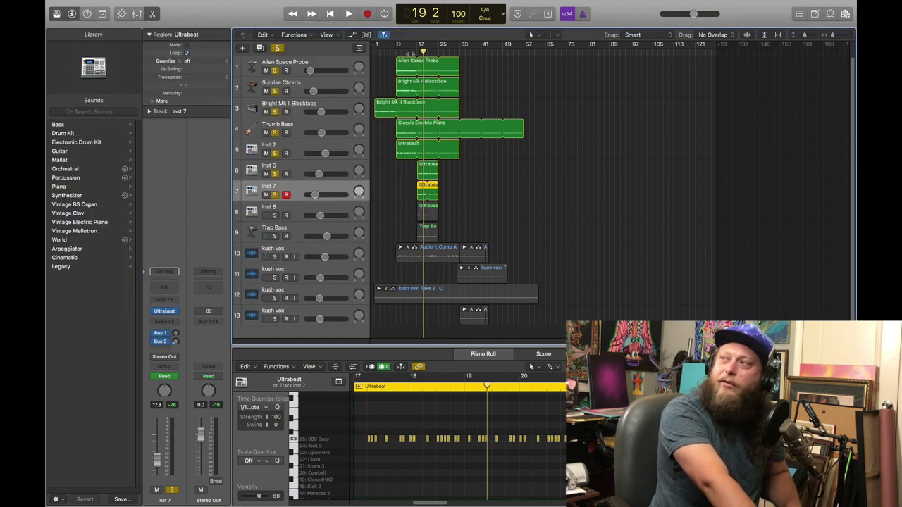
- Add the Inst 8 track to the soloed tracks and audition the layered drums from bar 17
drag(408, 53, 396, 52)
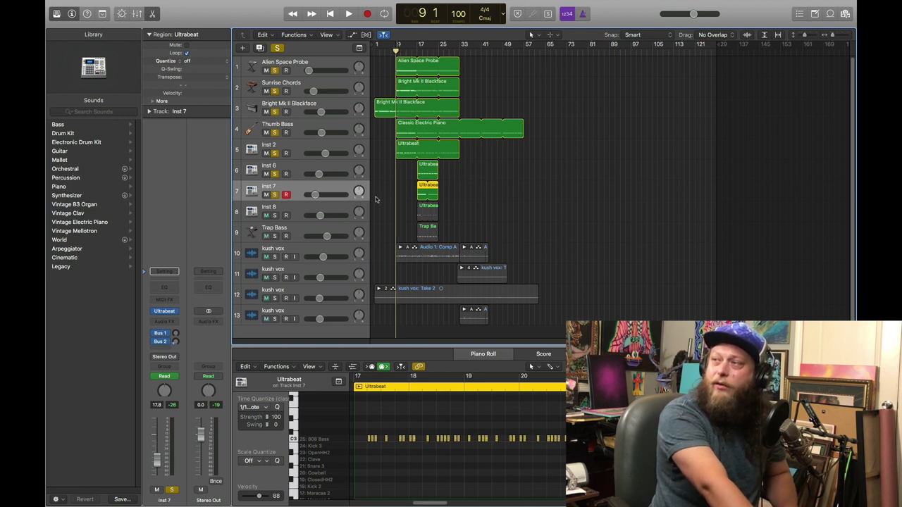
click(300, 210)
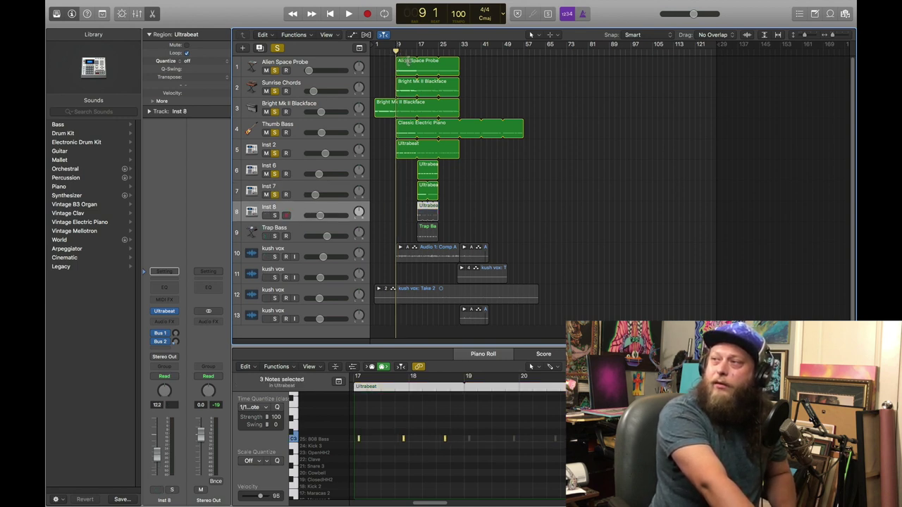
key(shift+Return)
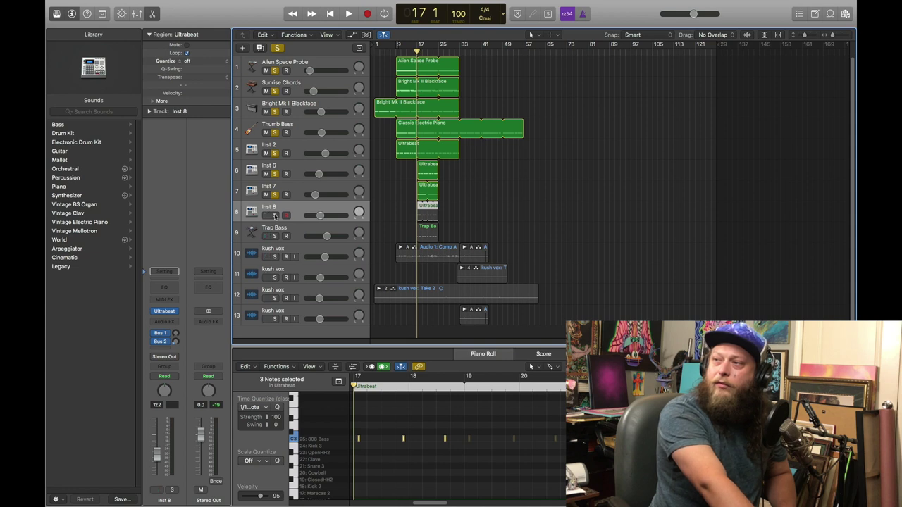
click(275, 215)
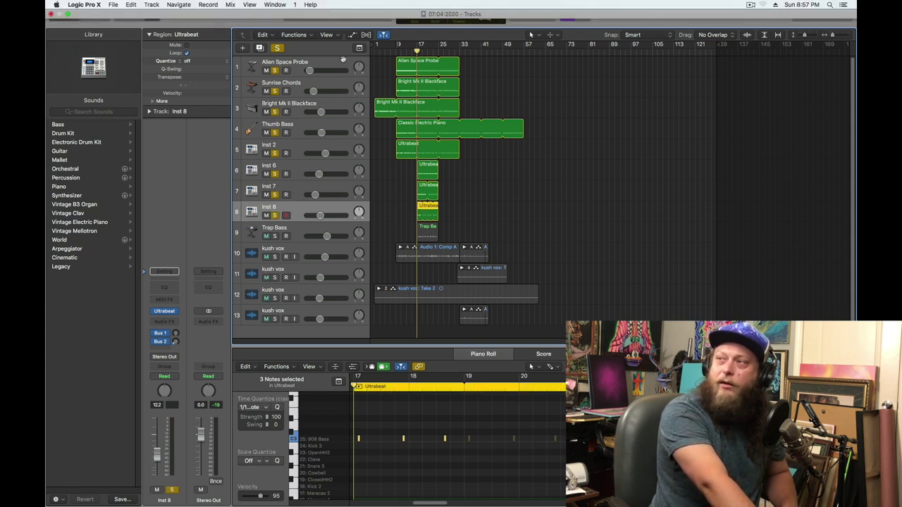
click(348, 14)
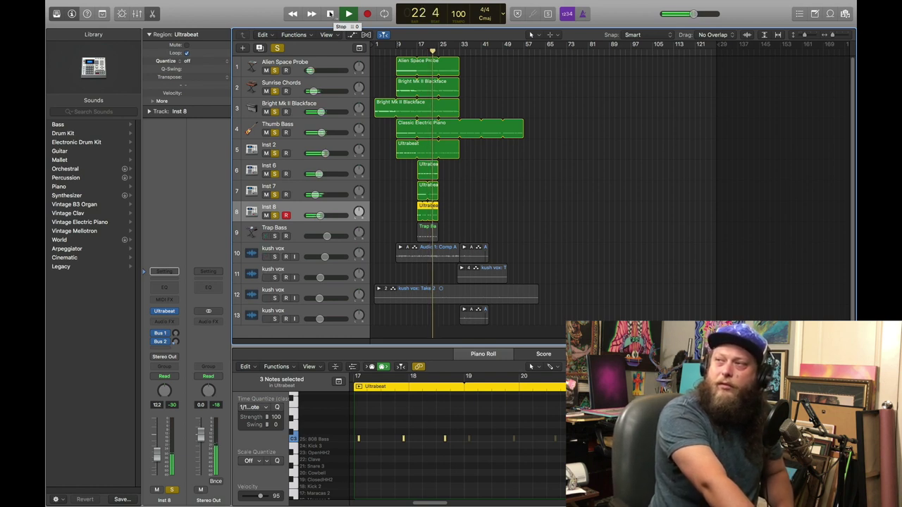
click(331, 15)
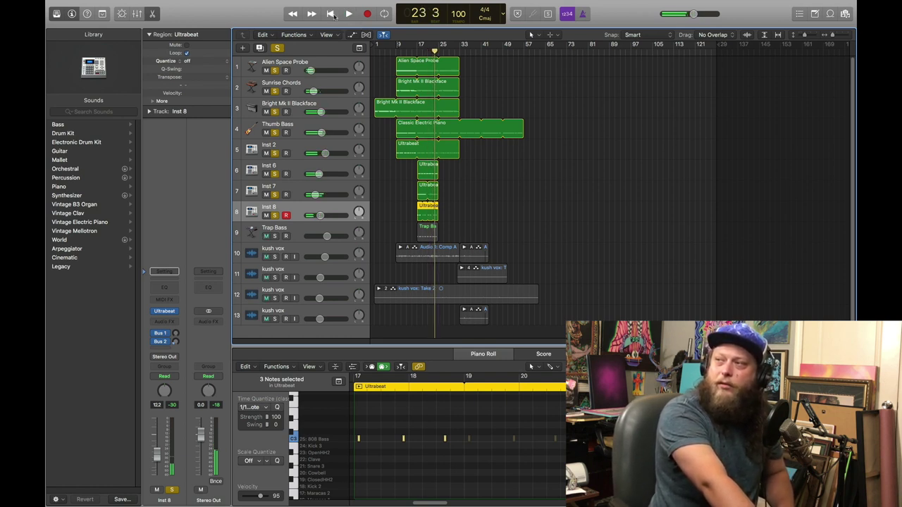
- Solo only the Trap Bass track by unsoloing tracks 1 to 8, and audition it from bar 17
click(417, 51)
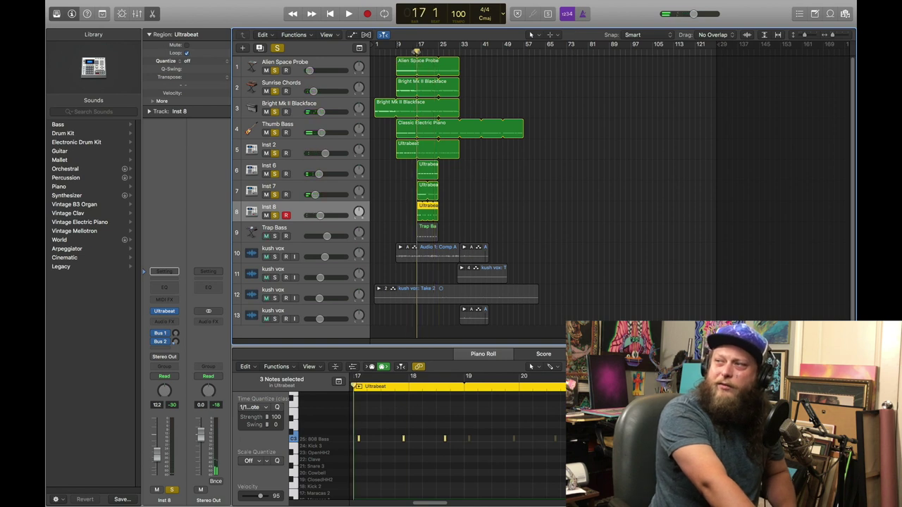
click(281, 231)
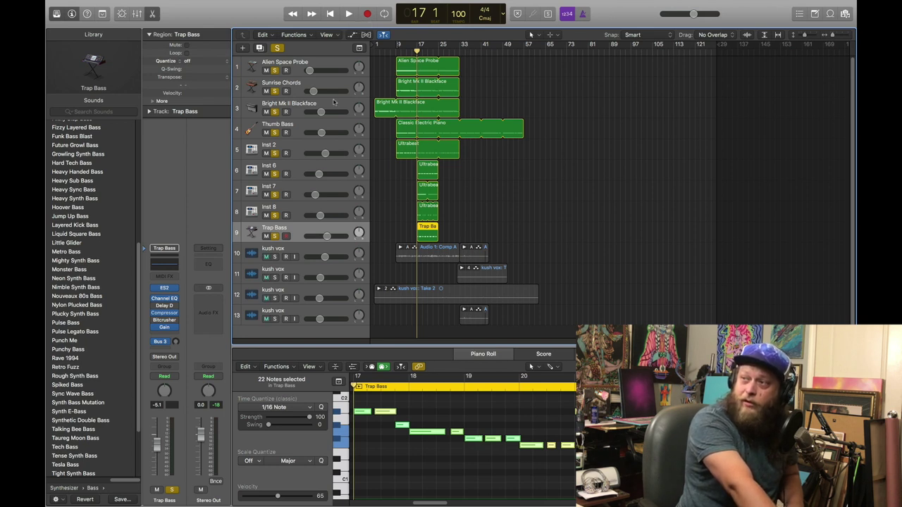
drag(274, 216, 280, 57)
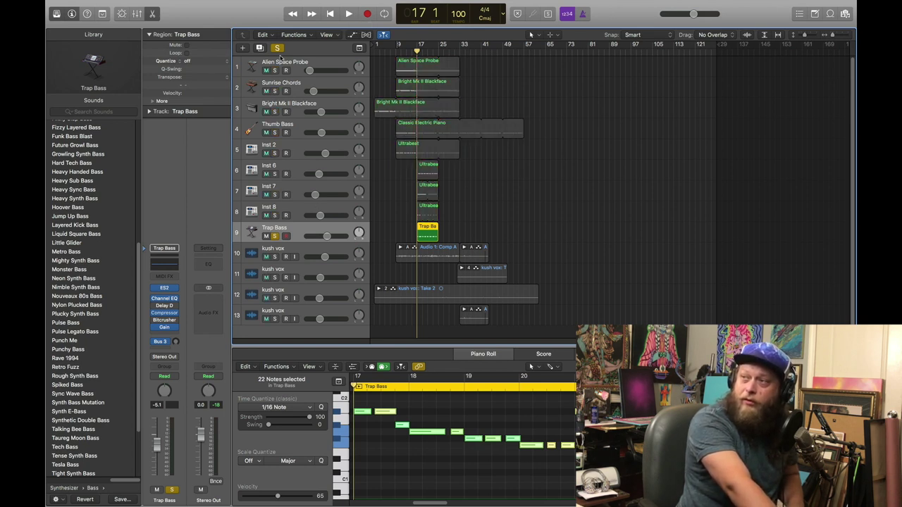
click(349, 14)
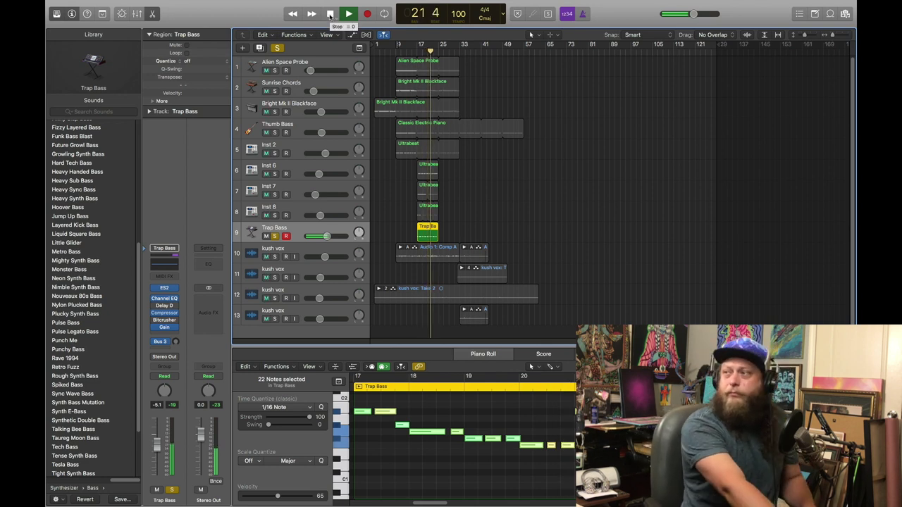
click(330, 14)
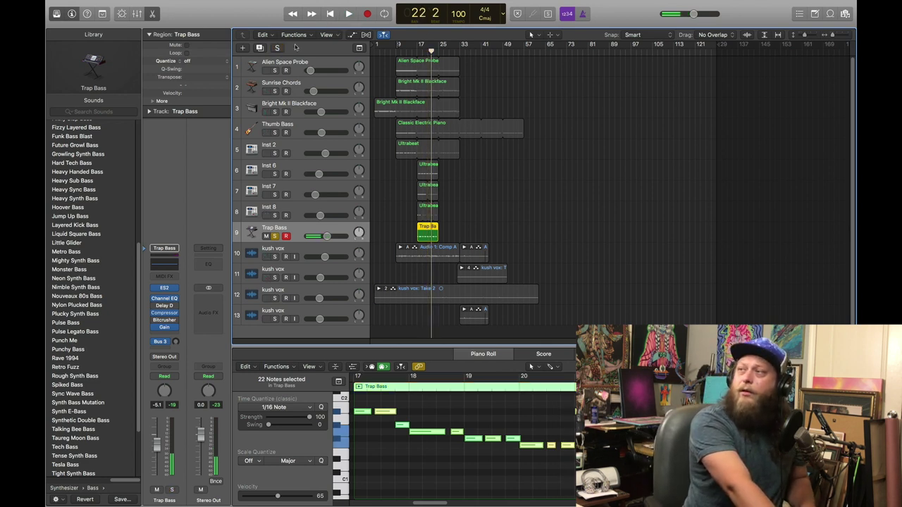
- Solo tracks 1 through 9, audition all the instruments from bar 17, and return the playhead to bar 17
click(417, 52)
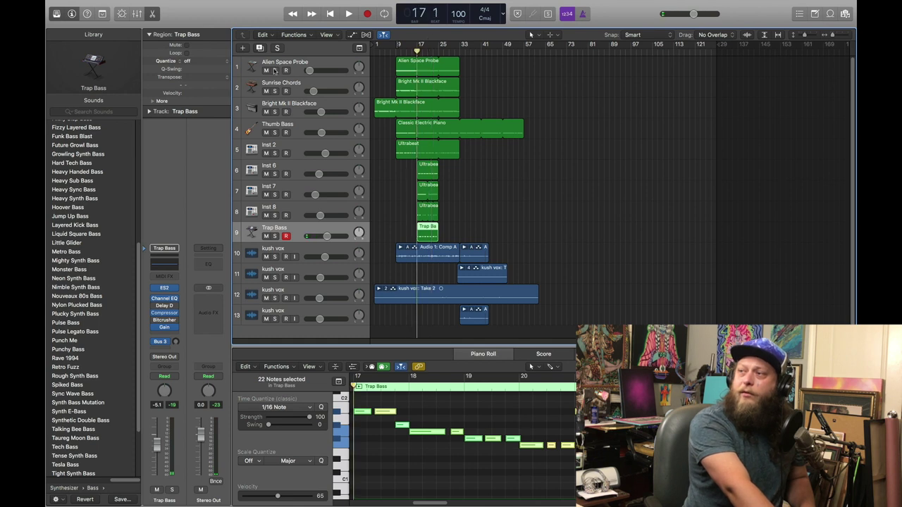
drag(275, 71, 276, 236)
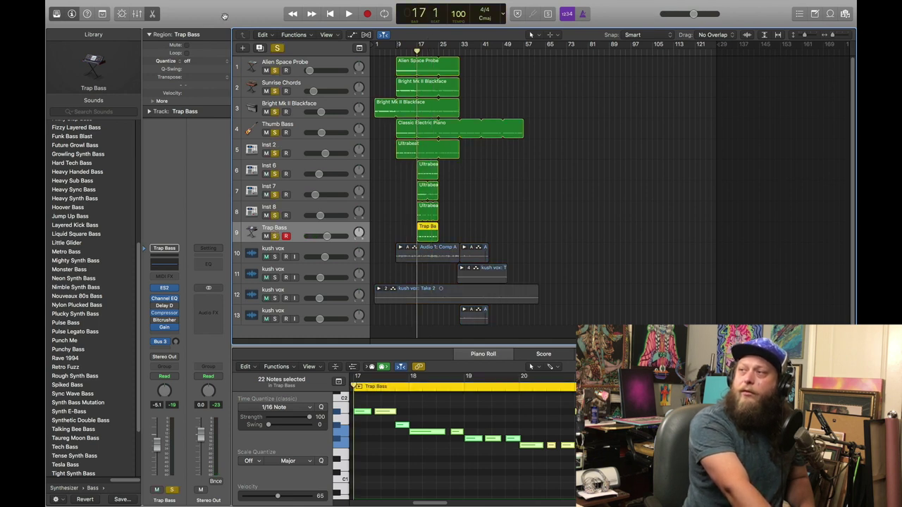
click(348, 14)
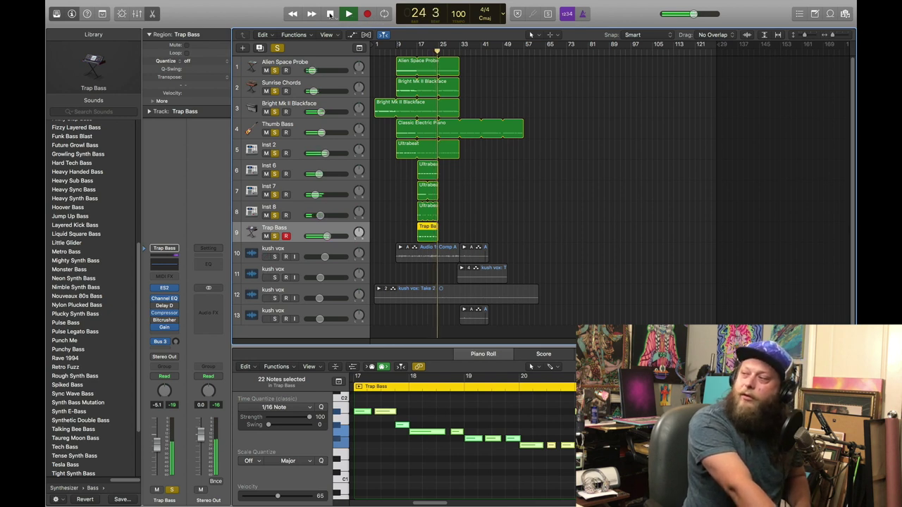
click(330, 14)
click(417, 52)
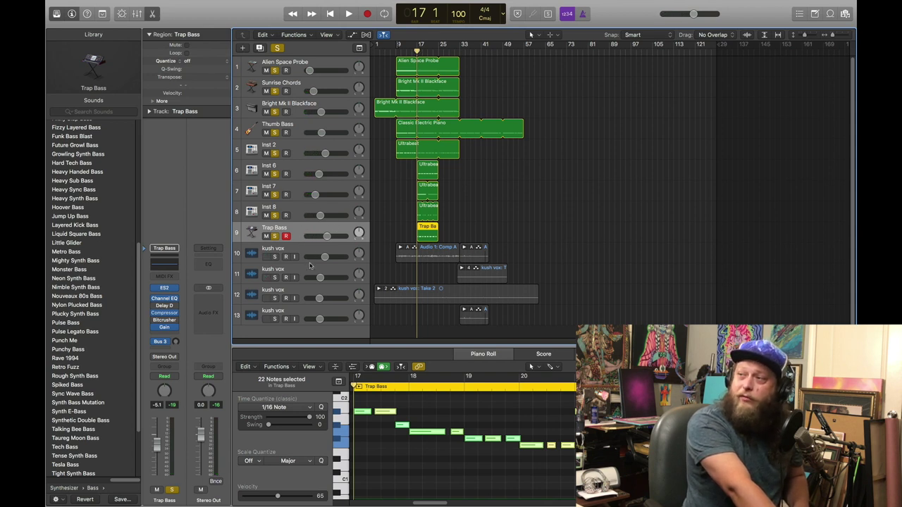
- Clear all solos, mute vocal tracks 11 to 13, and play the track 10 vocal with the instruments from bar 9
scroll(369, 224, down, 1)
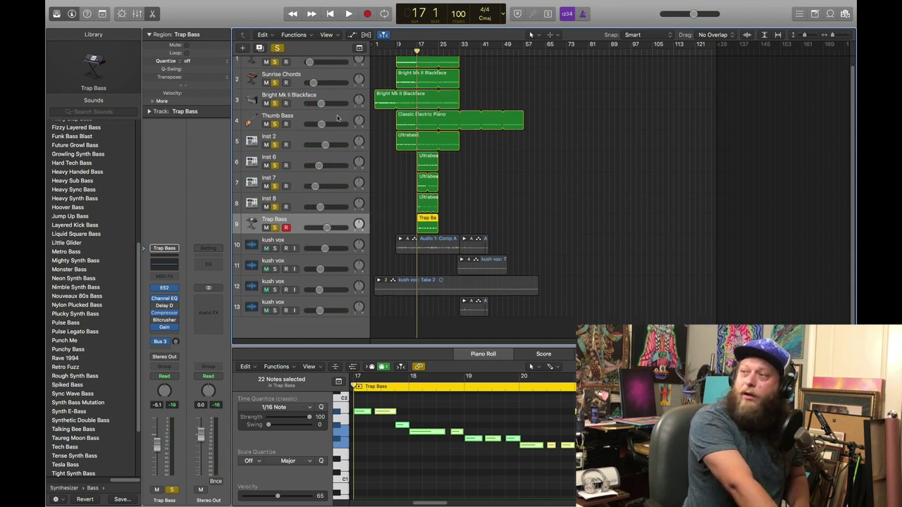
click(279, 48)
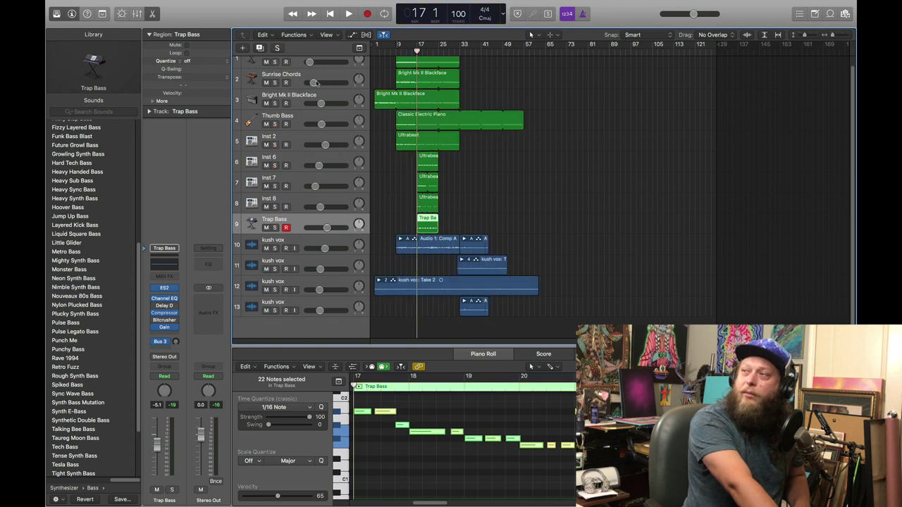
mouse_move(571, 2)
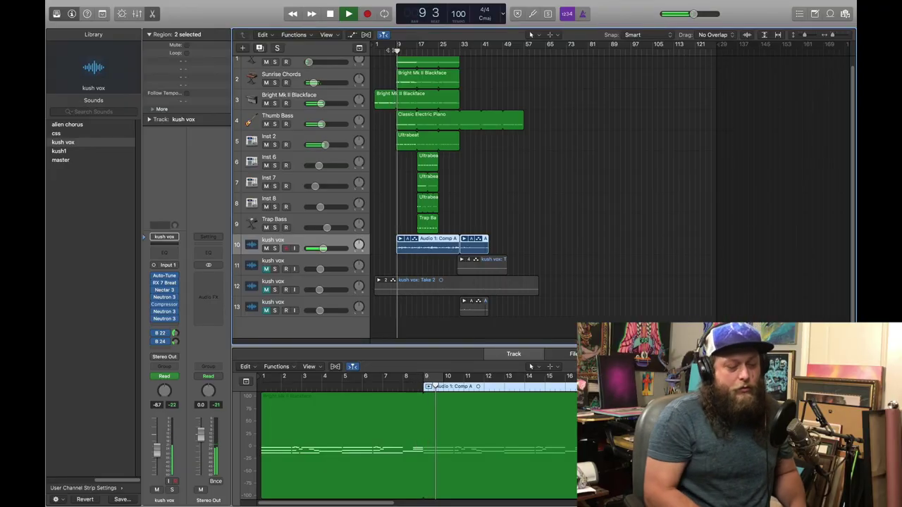
click(331, 14)
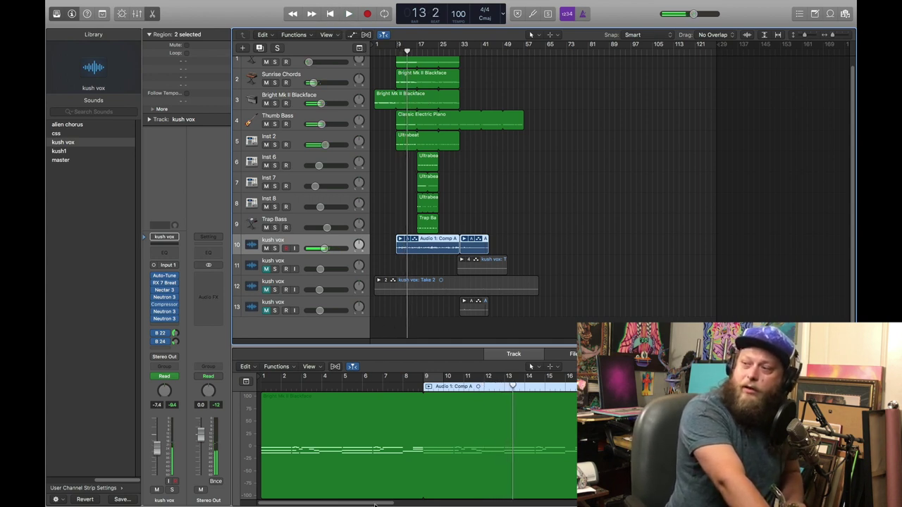
mouse_move(415, 493)
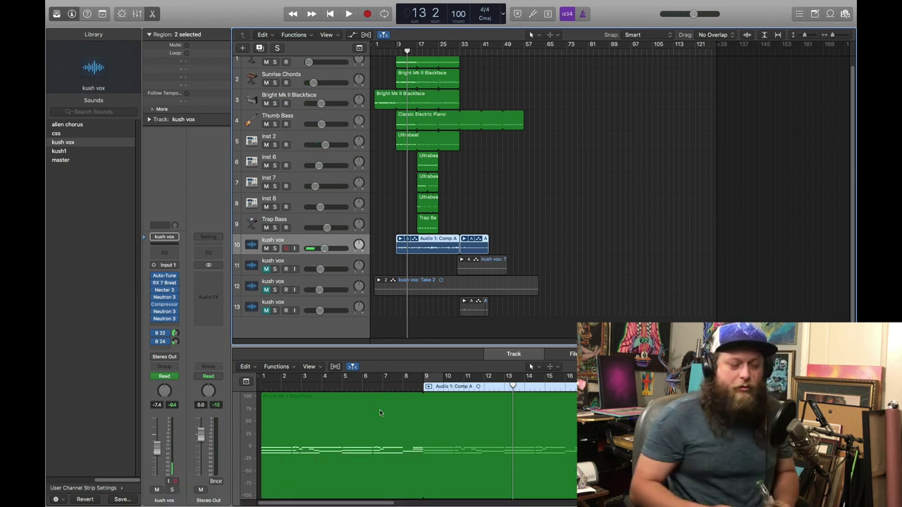
- Stop playback, unmute vocal tracks 12 and 13, and audition them with the beat from bar 1
key(ctrl+Left)
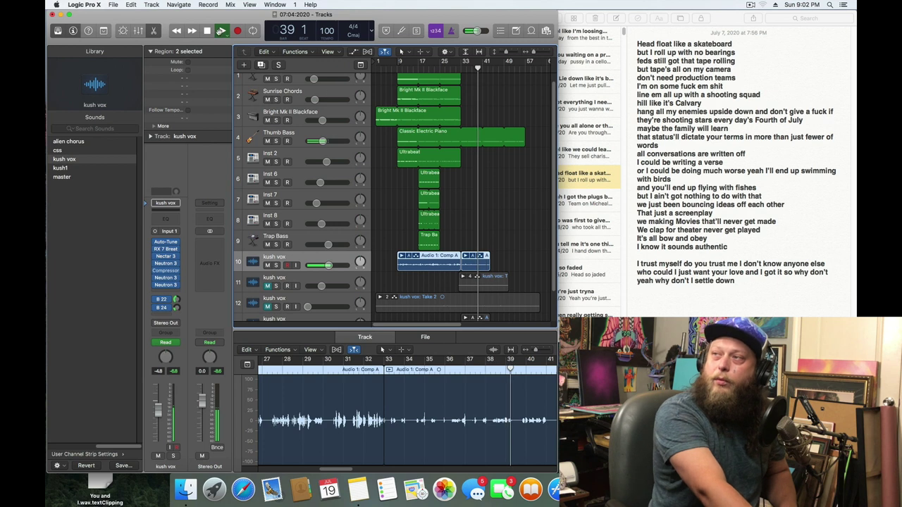
key(space)
drag(478, 67, 373, 77)
scroll(463, 220, down, 2)
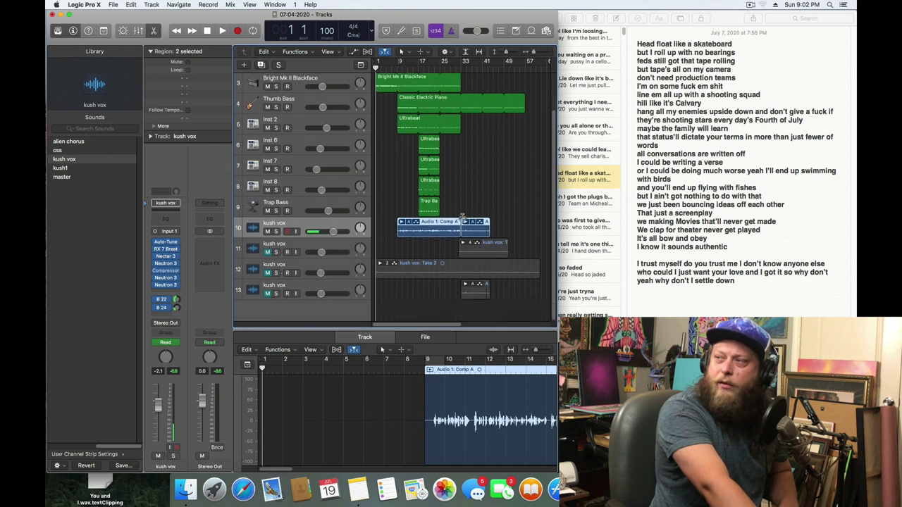
click(267, 272)
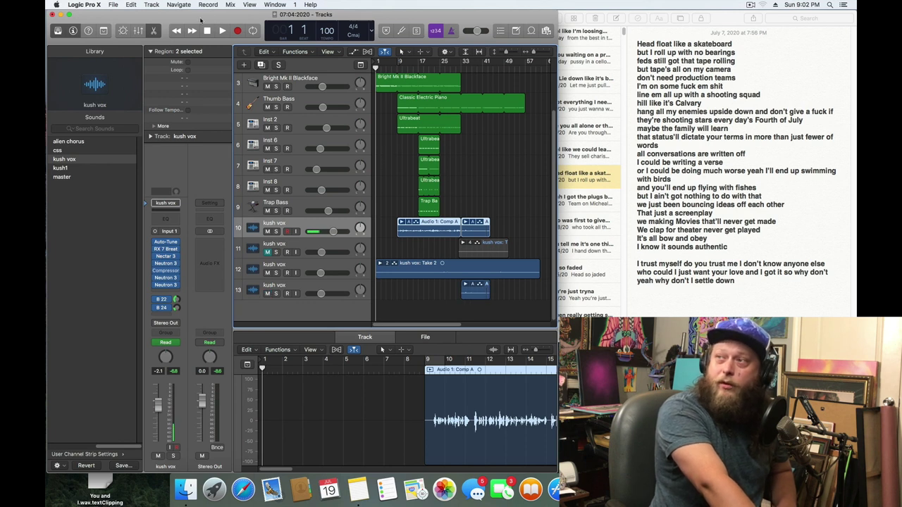
click(223, 31)
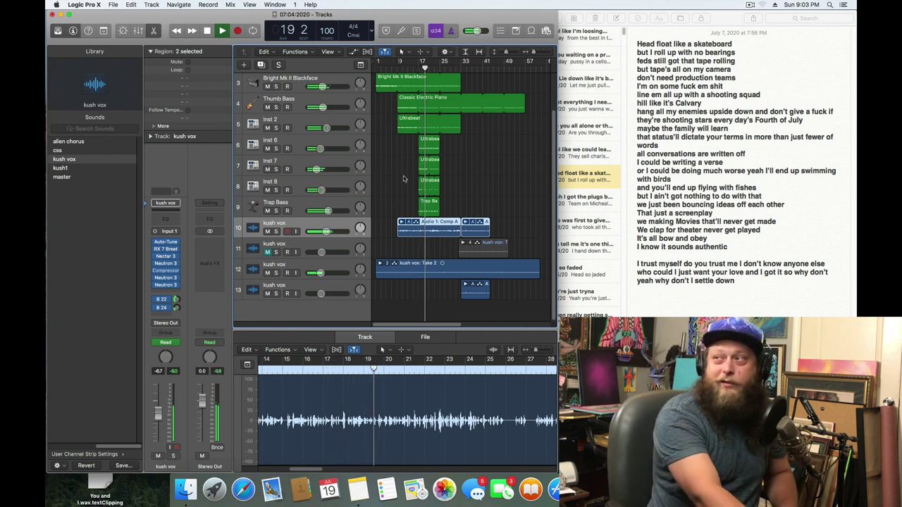
- Stop playback, move the playhead back to bar 17, and play the layered vocals from there
click(206, 31)
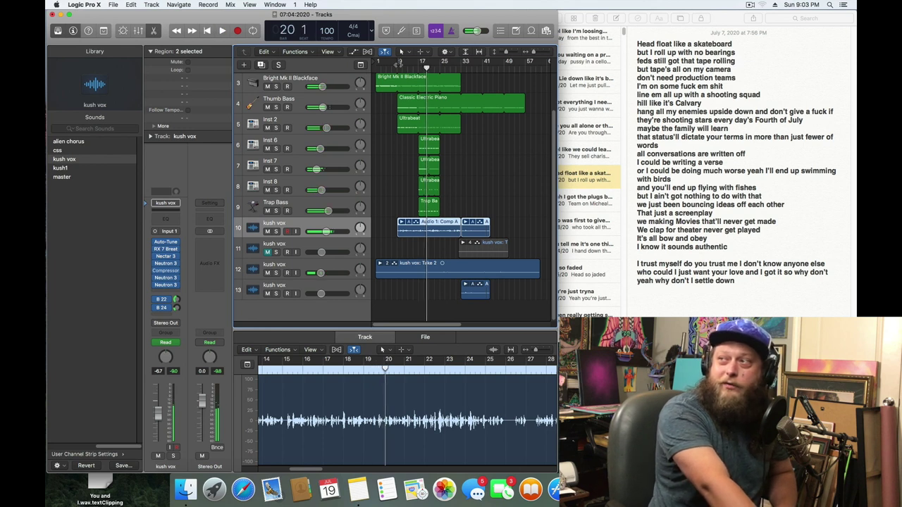
click(207, 32)
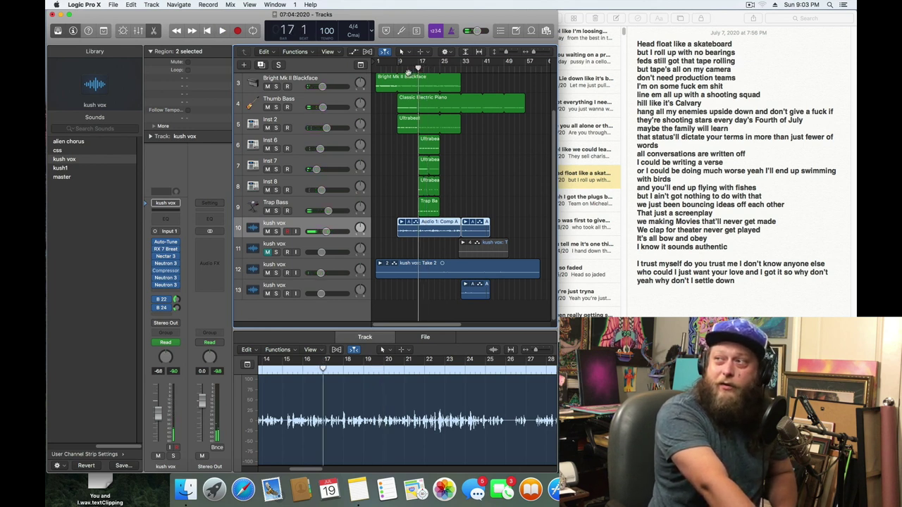
key(space)
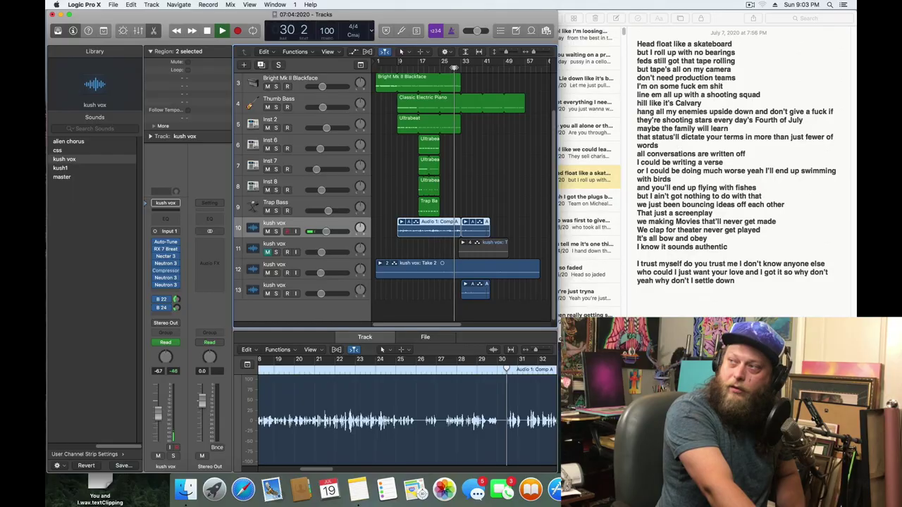
- Solo the track 13 vocal to audition it, clear the solo, and return the stopped playhead to bar 33
click(276, 294)
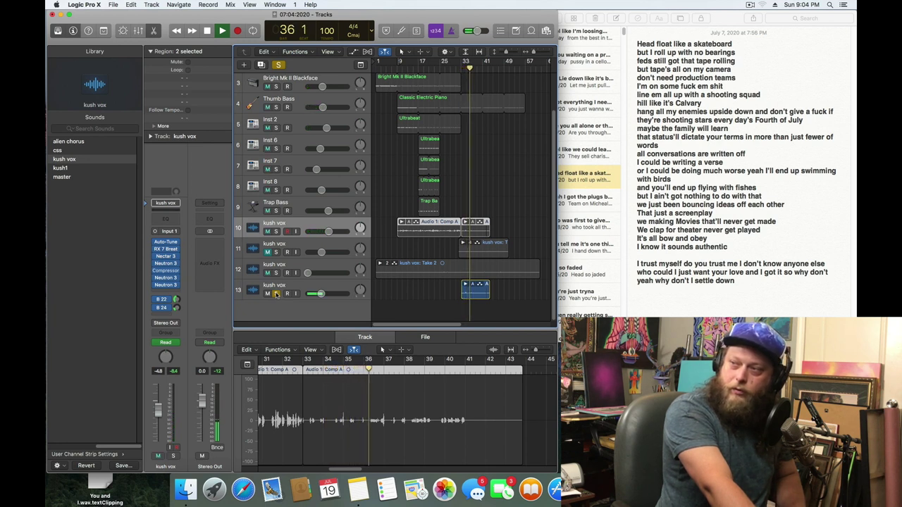
click(276, 293)
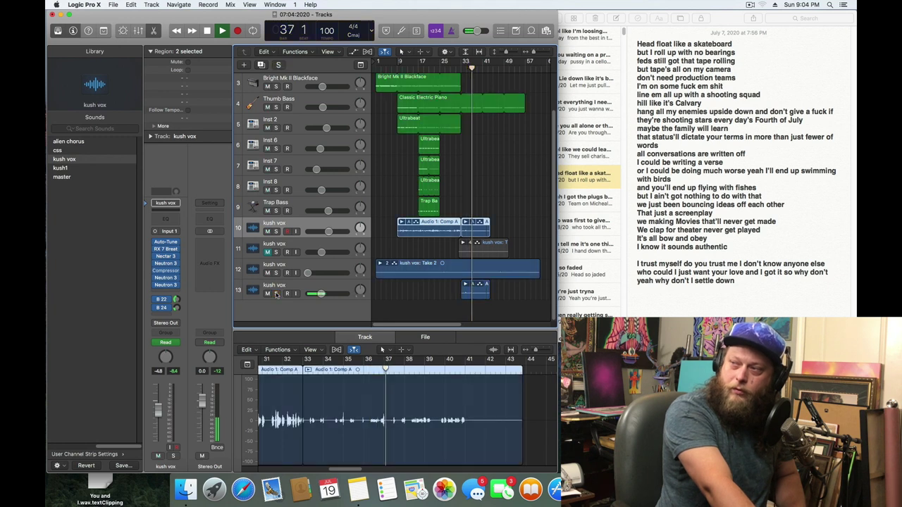
click(206, 31)
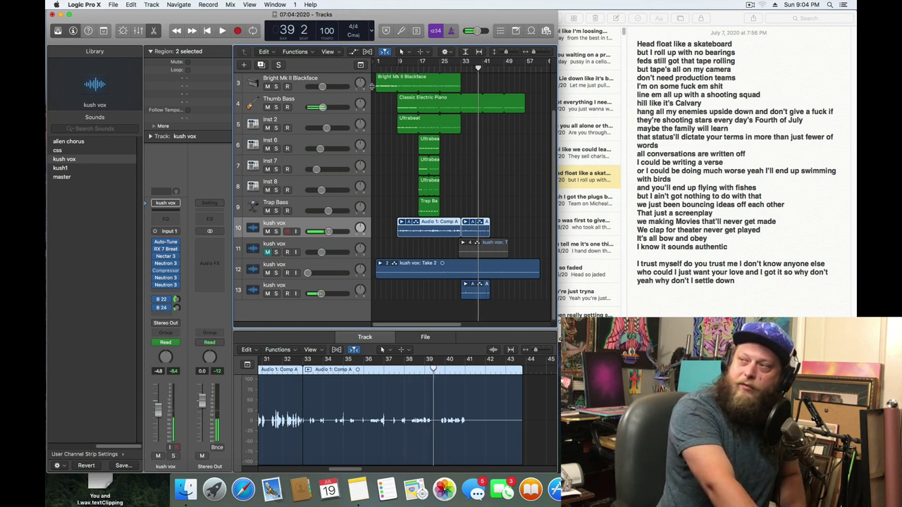
drag(478, 68, 460, 69)
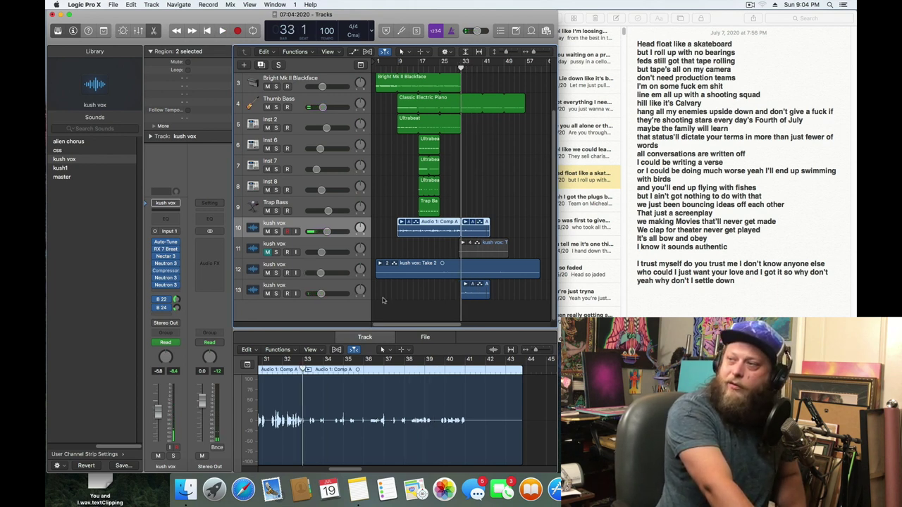
- Unmute and solo the track 11 vocal, and audition it alone from bar 33
click(310, 245)
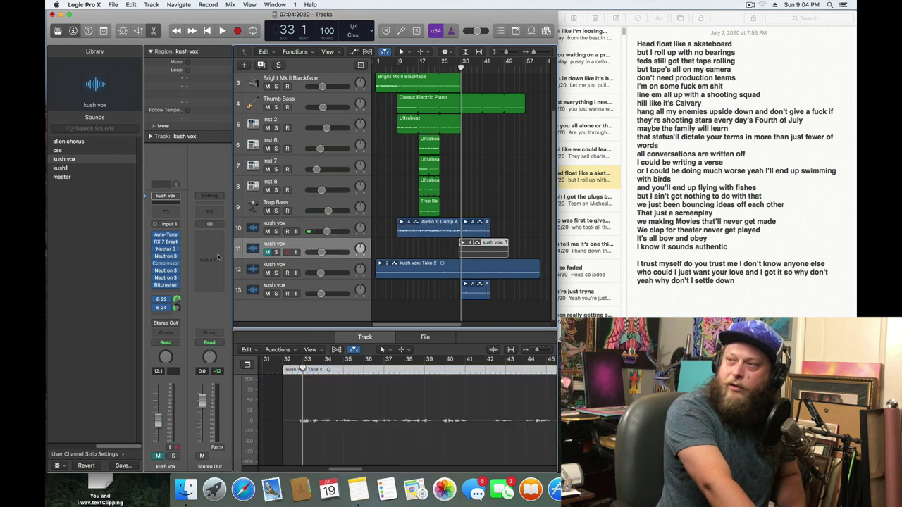
click(267, 253)
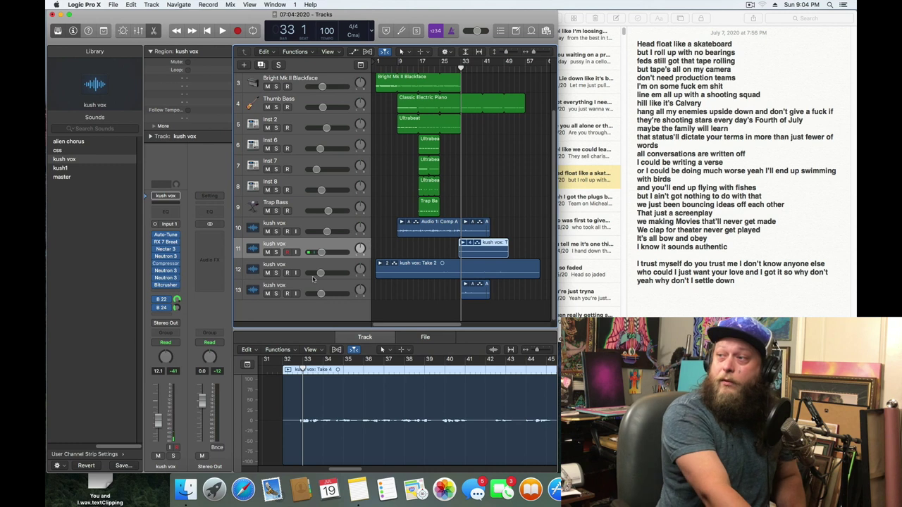
click(276, 253)
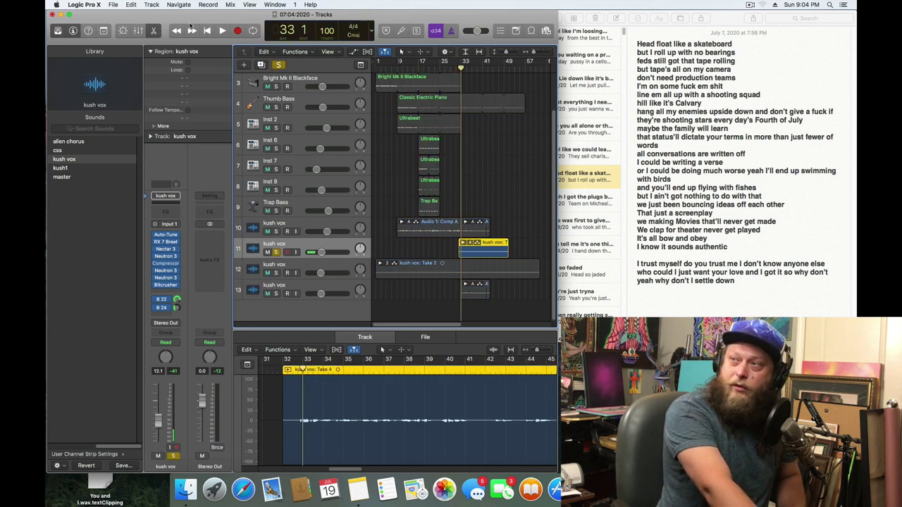
click(221, 31)
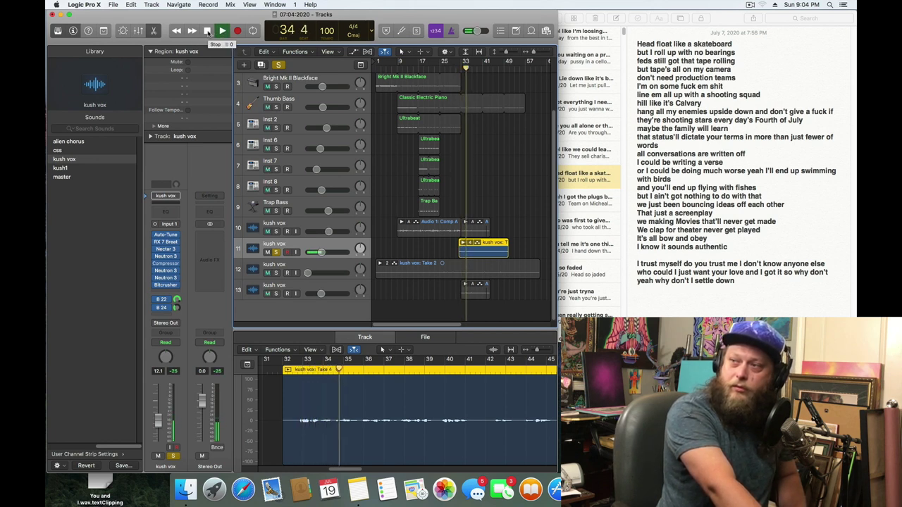
click(207, 32)
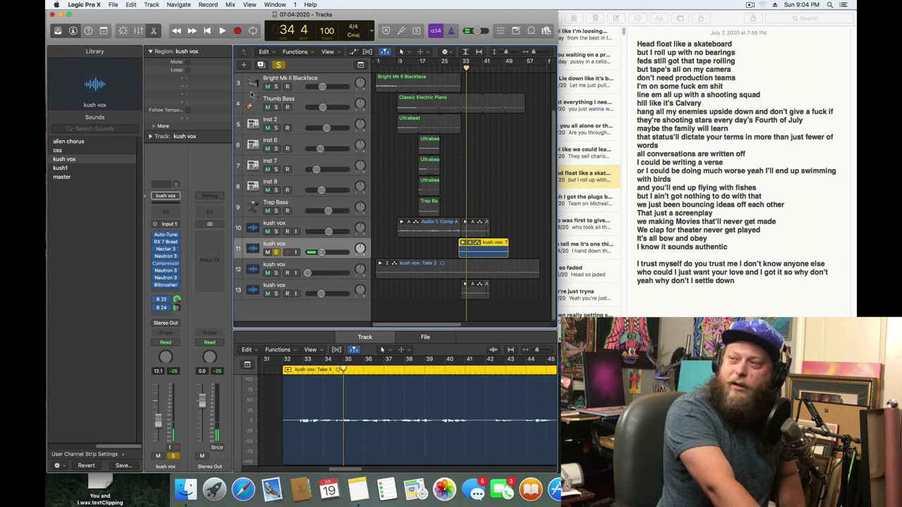
- Replace the Bitcrusher insert on vocal track 11 with the mono version of iZotope VocalSynth 2
click(177, 286)
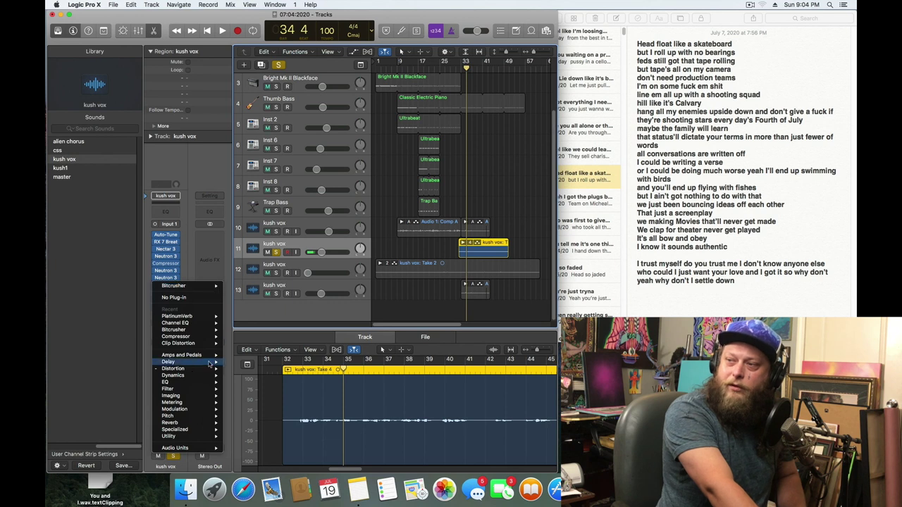
mouse_move(201, 449)
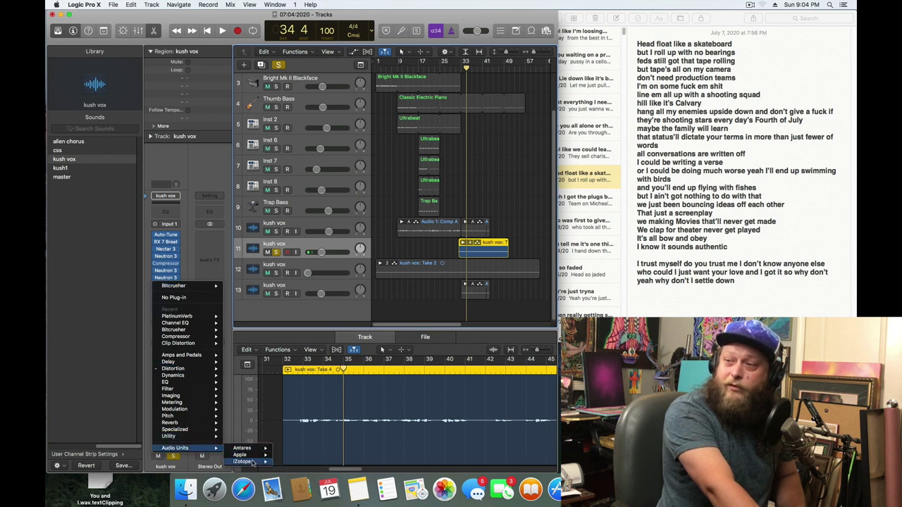
mouse_move(241, 462)
mouse_move(315, 461)
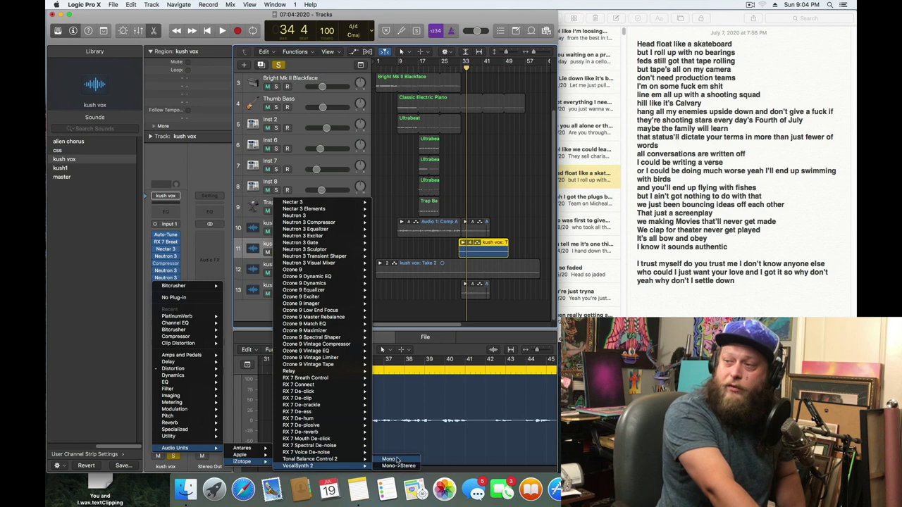
click(391, 459)
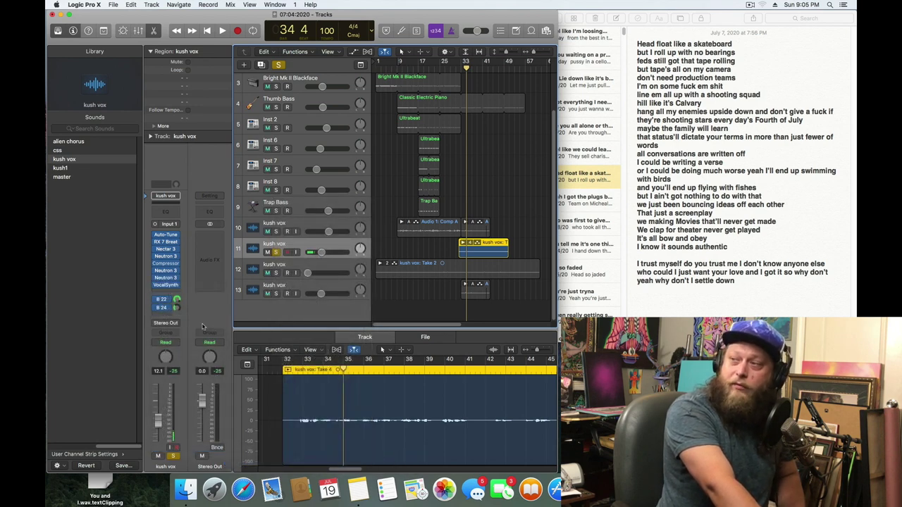
- Return the playhead to bar 33, open track 11's VocalSynth 2, and place its global presets window next to the plug-in
drag(466, 68, 461, 68)
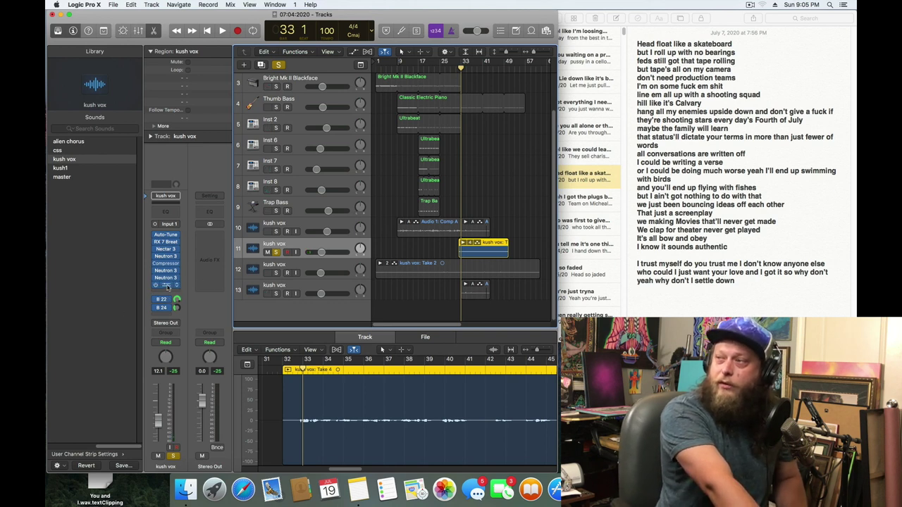
click(167, 285)
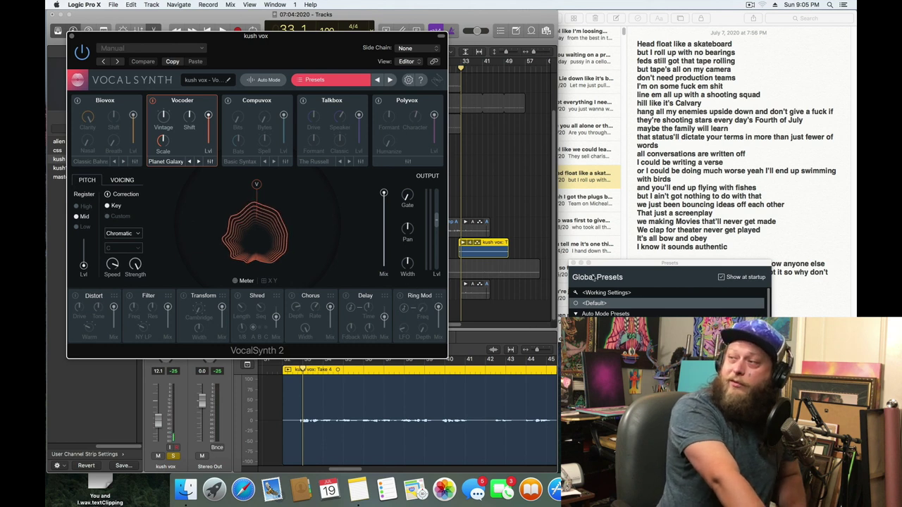
click(573, 262)
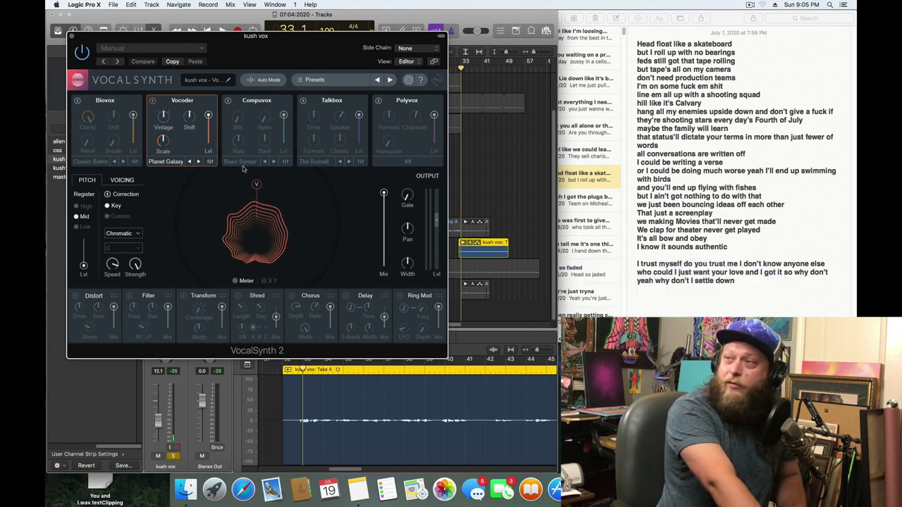
click(315, 79)
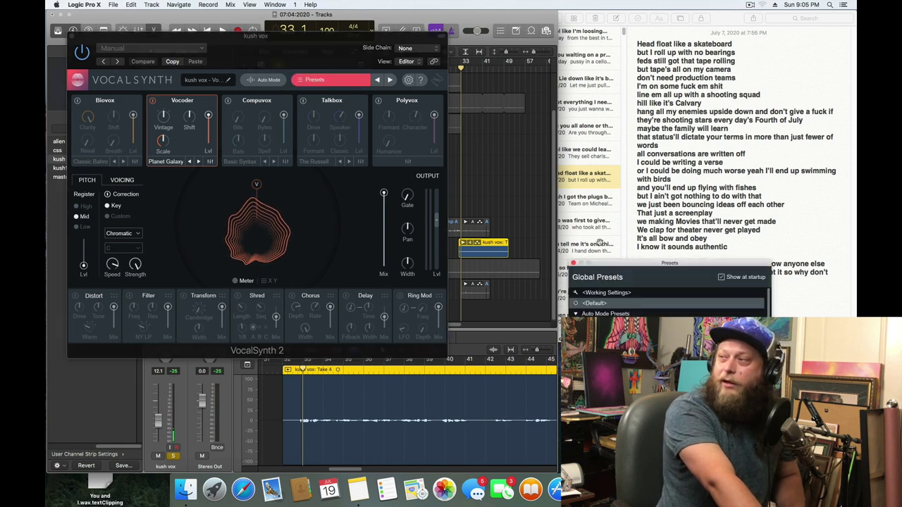
drag(664, 268, 487, 202)
scroll(483, 302, down, 2)
scroll(483, 302, up, 2)
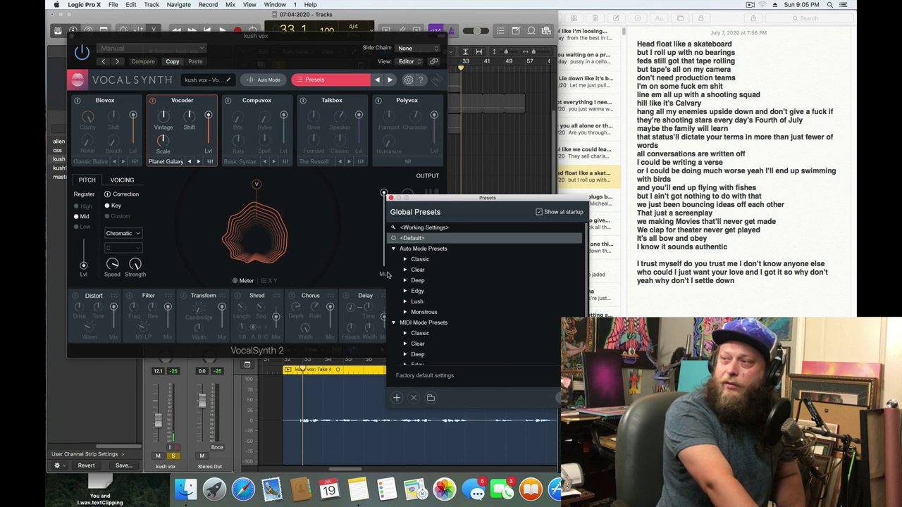
- Load the By Myself preset from the Classic auto mode presets and play the track 11 vocal from bar 33
click(406, 260)
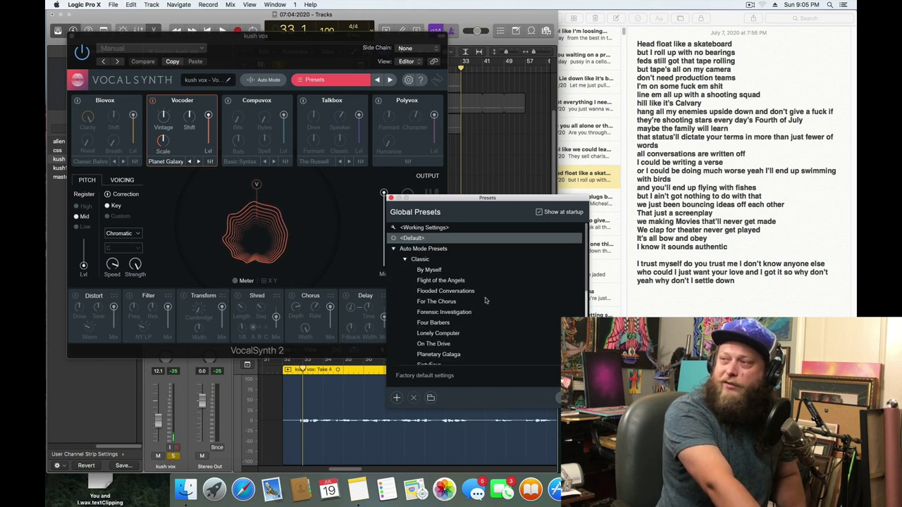
scroll(485, 297, down, 3)
scroll(485, 298, up, 2)
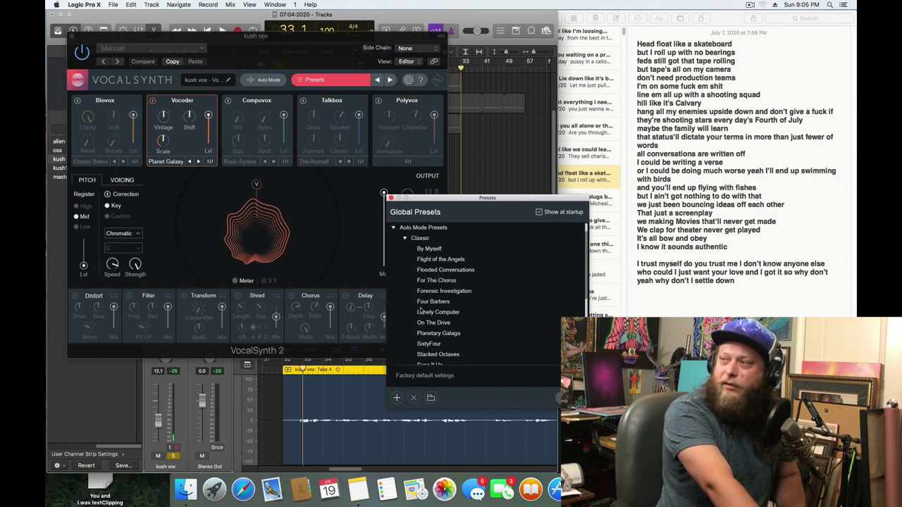
click(443, 250)
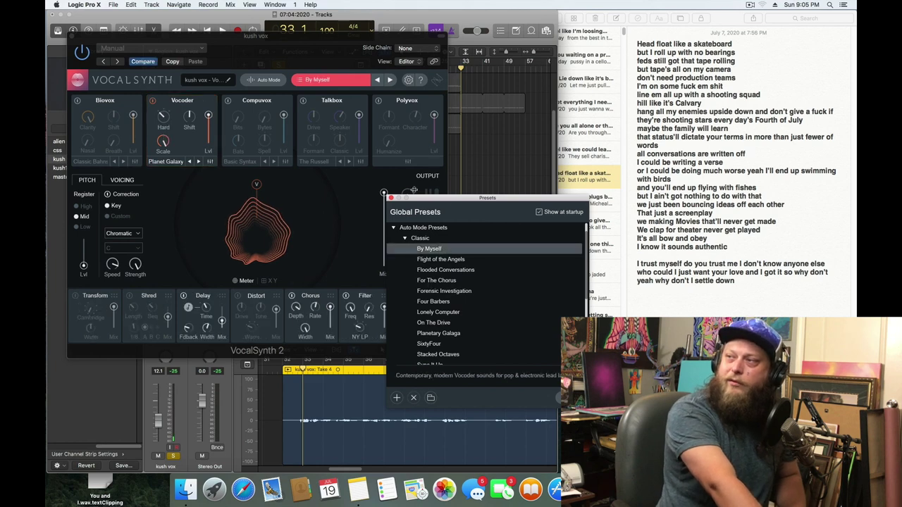
drag(305, 52, 303, 148)
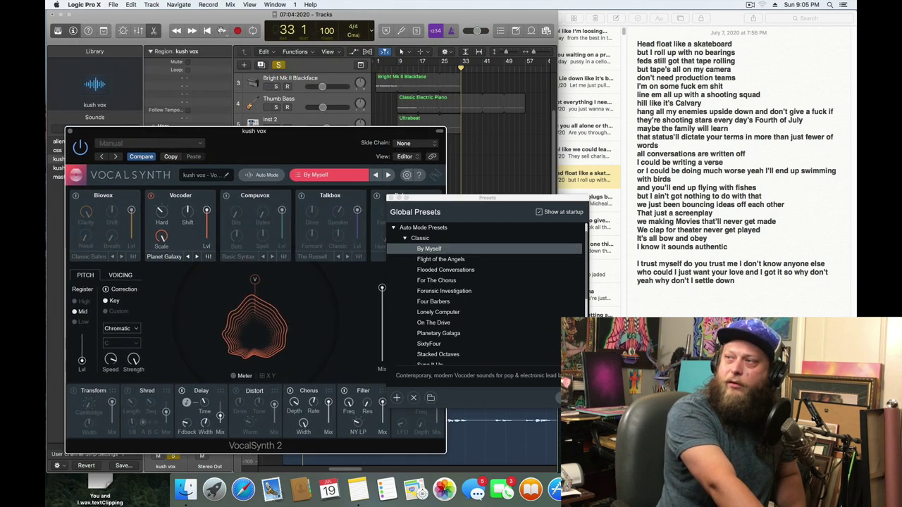
click(222, 32)
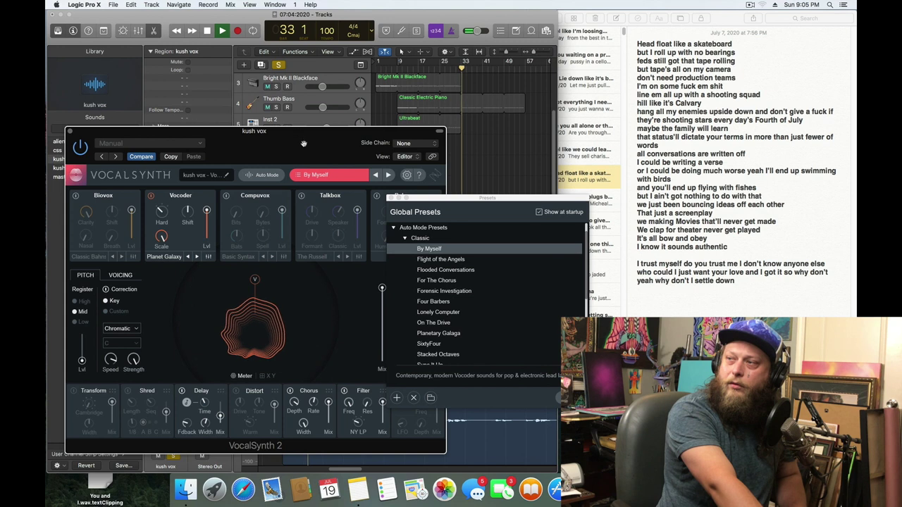
- Audition the Flight of the Angels and Flooded Conversations presets, then load For The Chorus and raise its Vocoder level
click(441, 260)
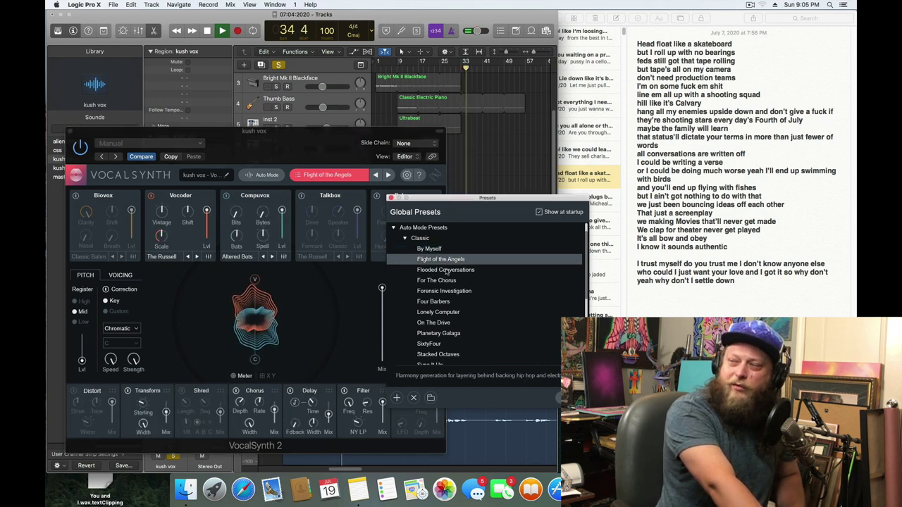
click(446, 271)
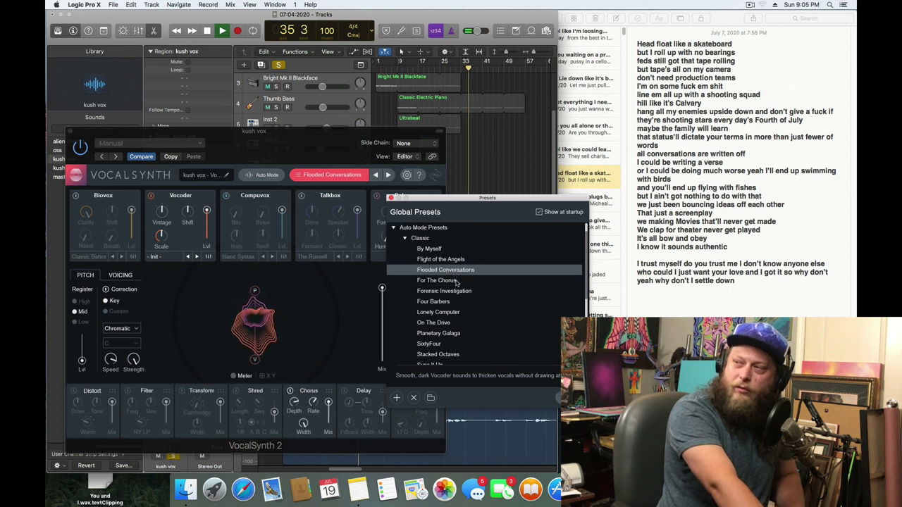
click(456, 281)
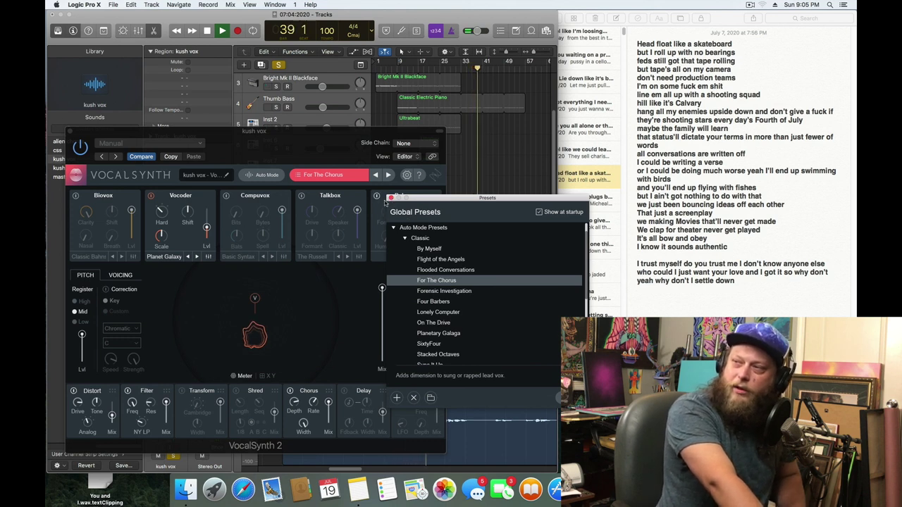
click(391, 198)
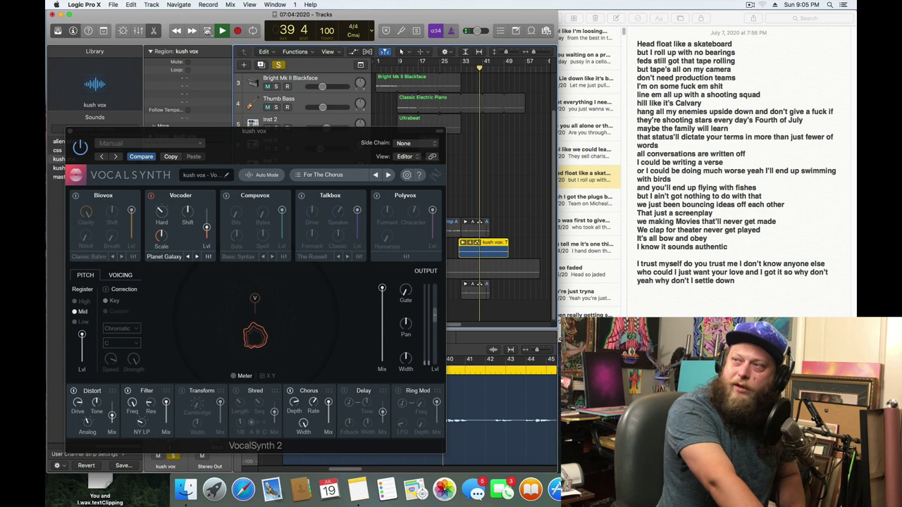
key(space)
click(255, 297)
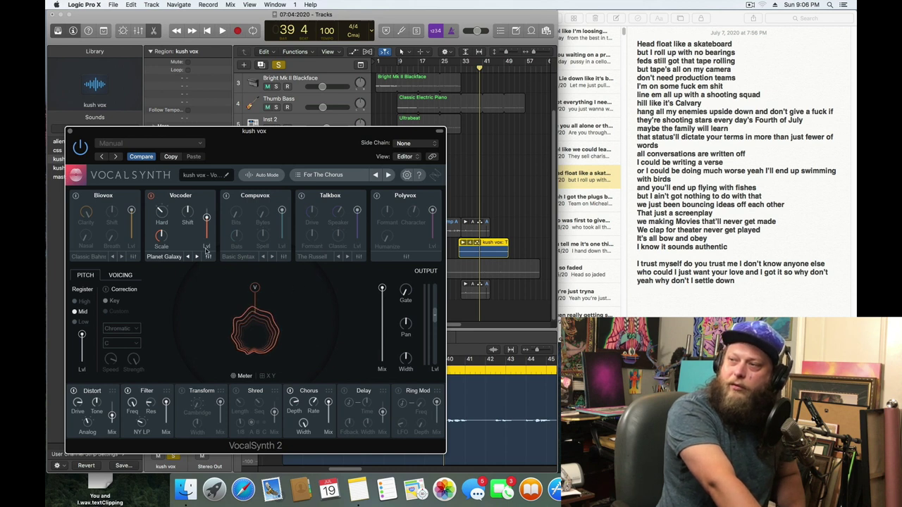
- Play the soloed track 11 vocal from bar 32 and raise the Vocoder's level slightly further in VocalSynth 2
click(242, 79)
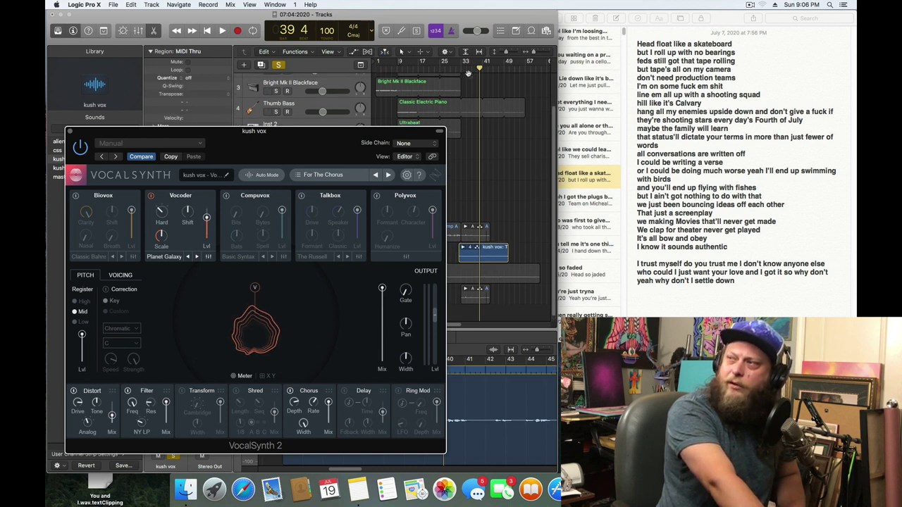
key(comma)
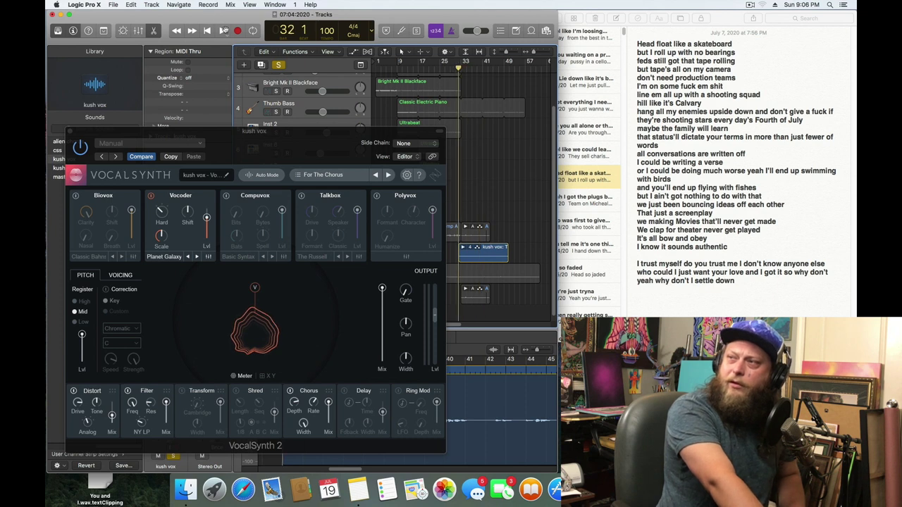
click(221, 31)
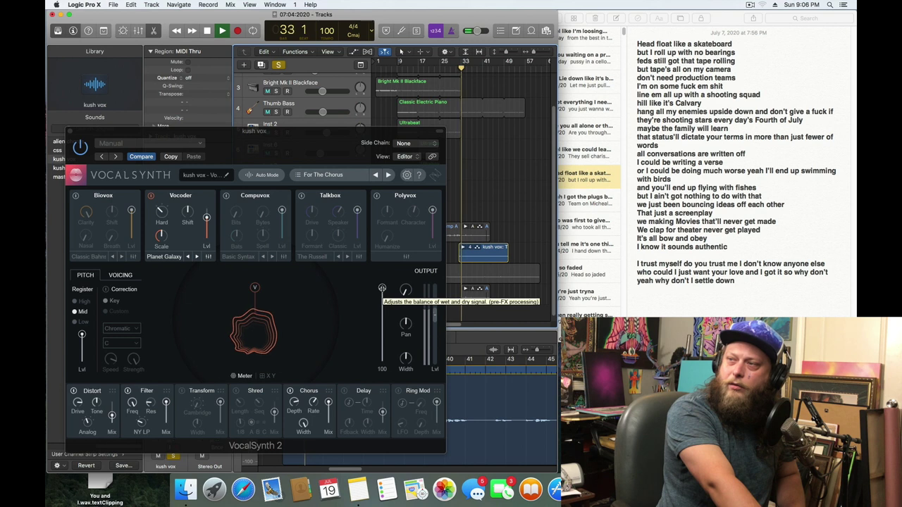
click(255, 288)
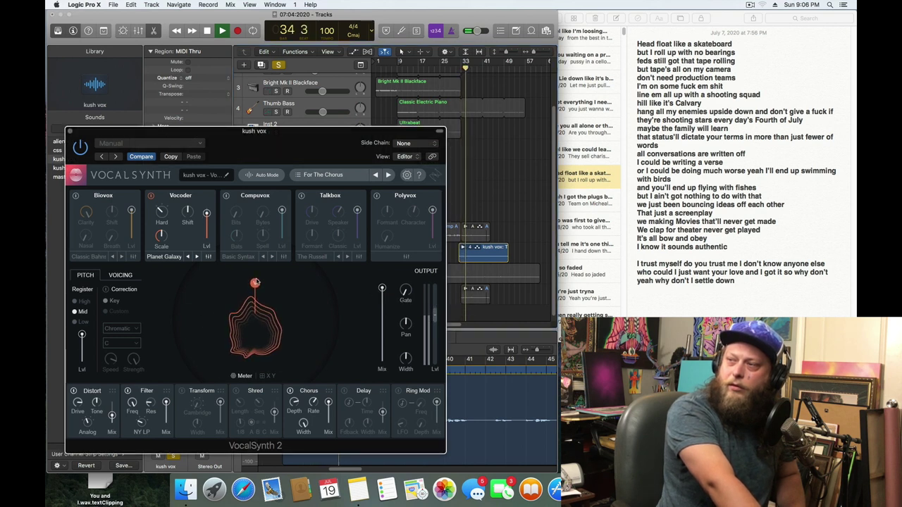
drag(256, 288, 255, 282)
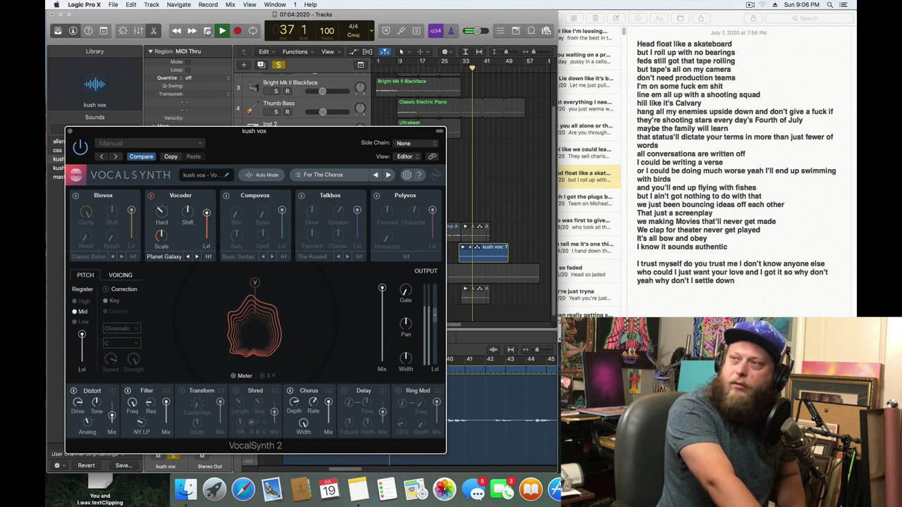
key(space)
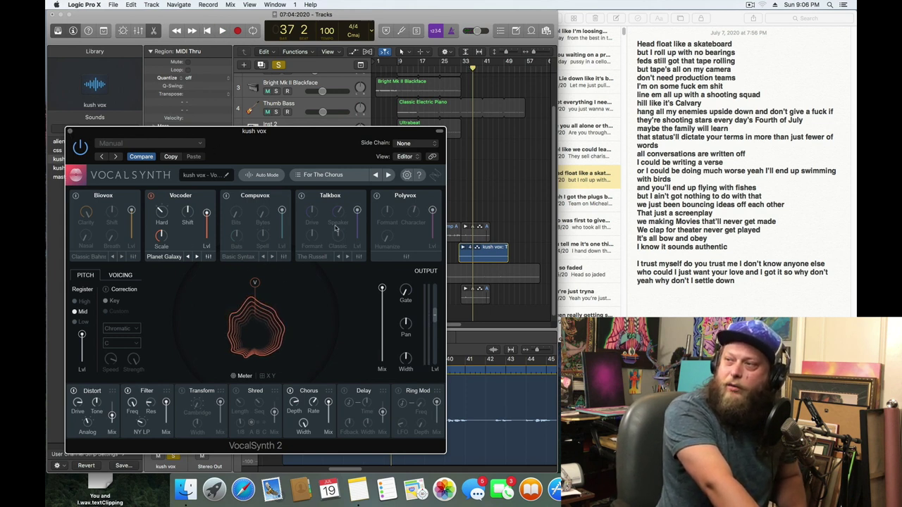
- Enable the Talkbox module, raise the Vocoder's Scale amount while playing the vocal, and close the plug-in
click(302, 198)
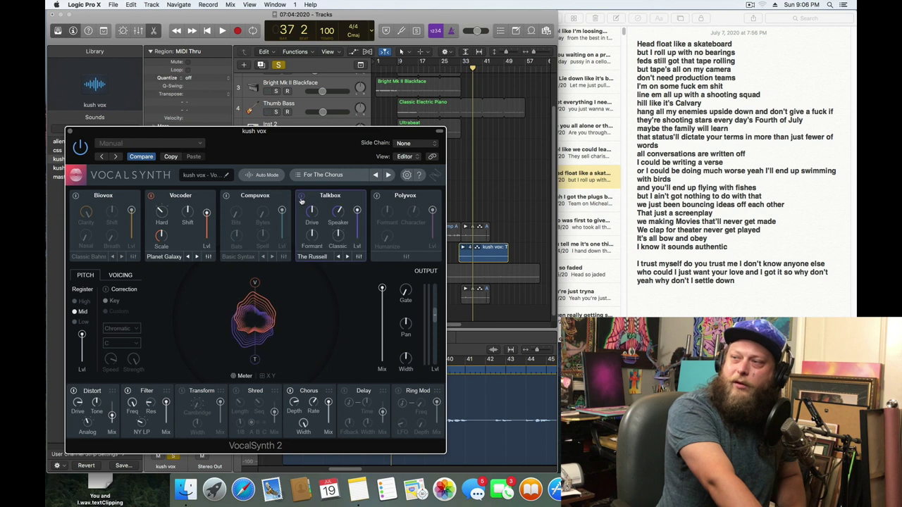
click(461, 68)
key(space)
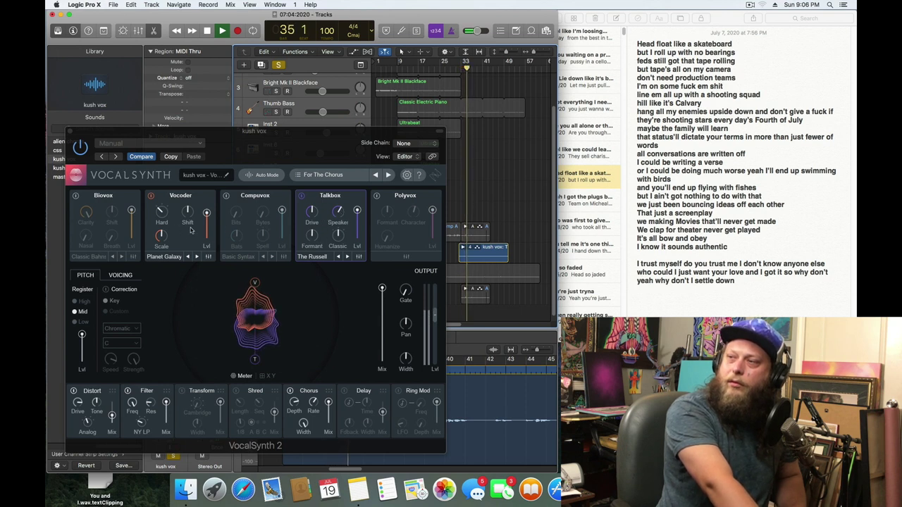
mouse_move(161, 238)
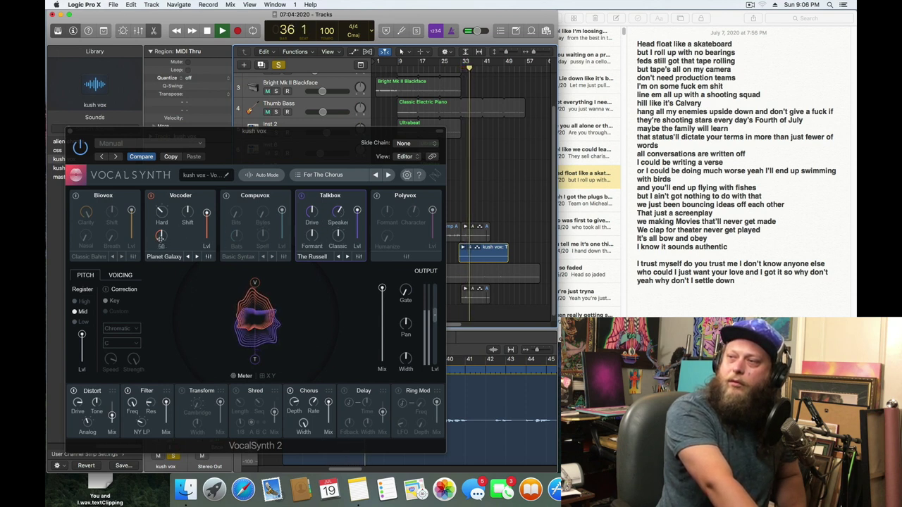
drag(160, 236, 163, 211)
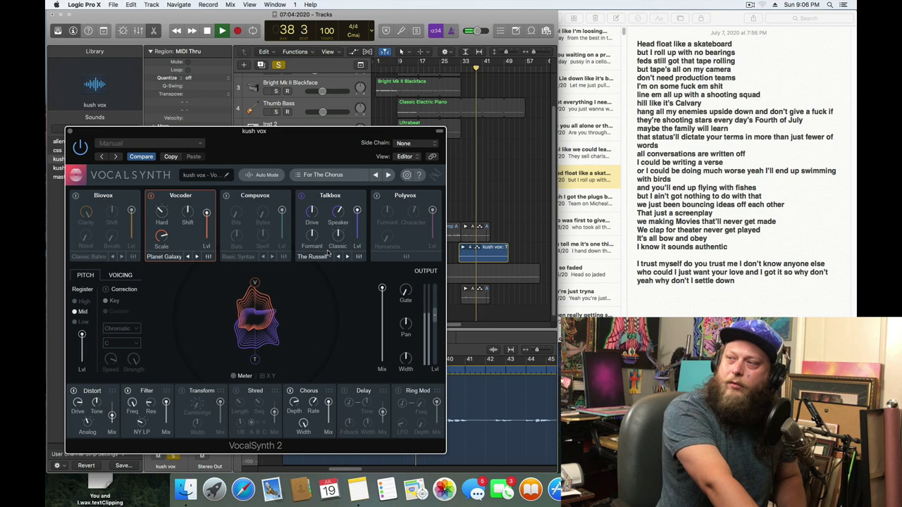
click(69, 132)
key(space)
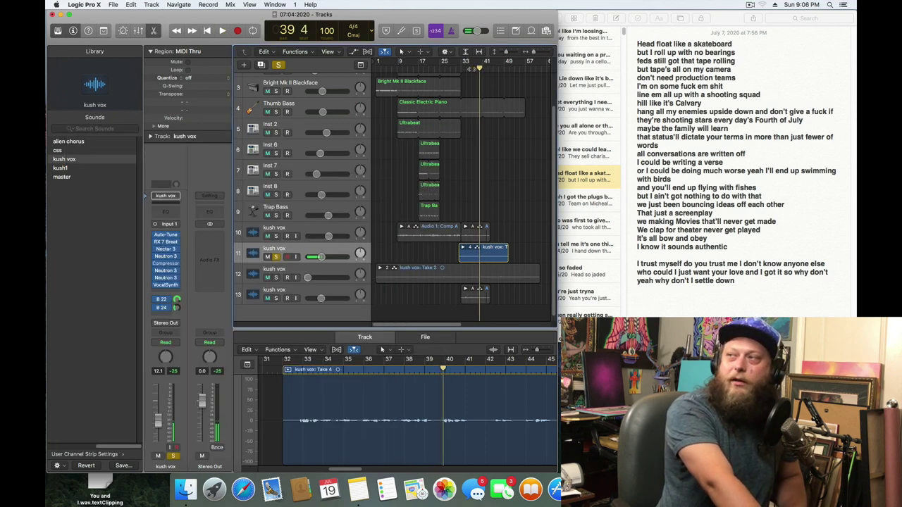
- Unsolo track 11, play it with the full mix from bar 32, and lower its volume to -17.0 dB
click(463, 284)
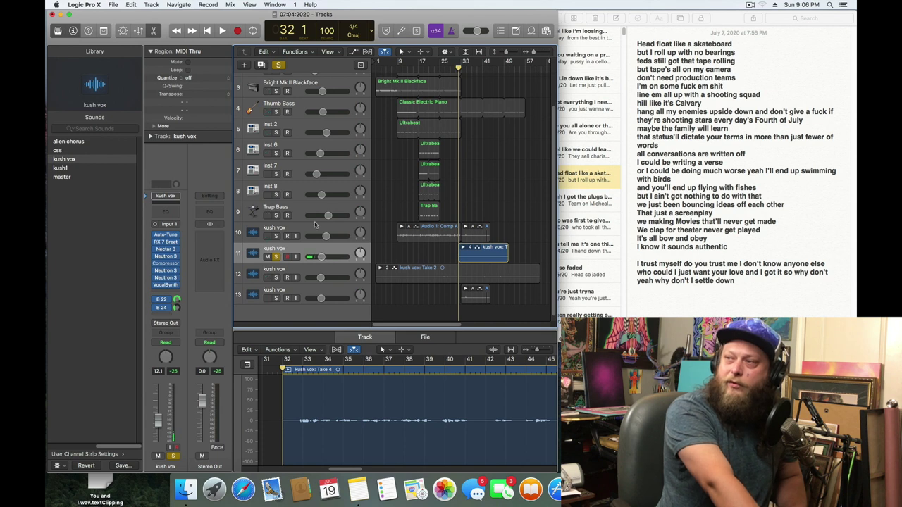
drag(321, 258, 319, 258)
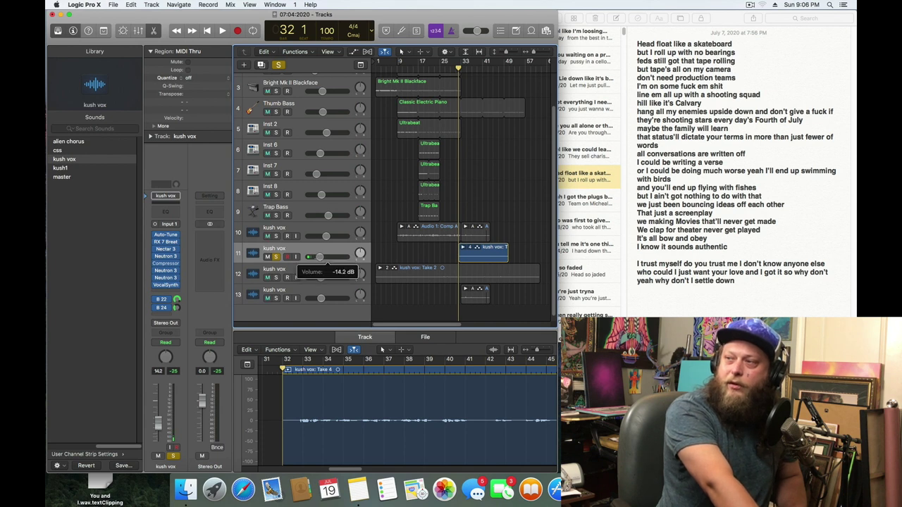
click(277, 257)
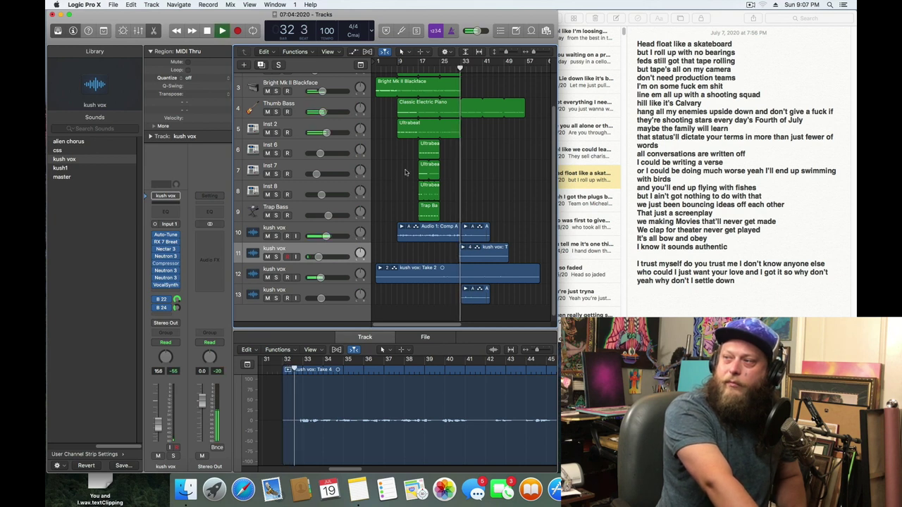
drag(319, 257, 316, 256)
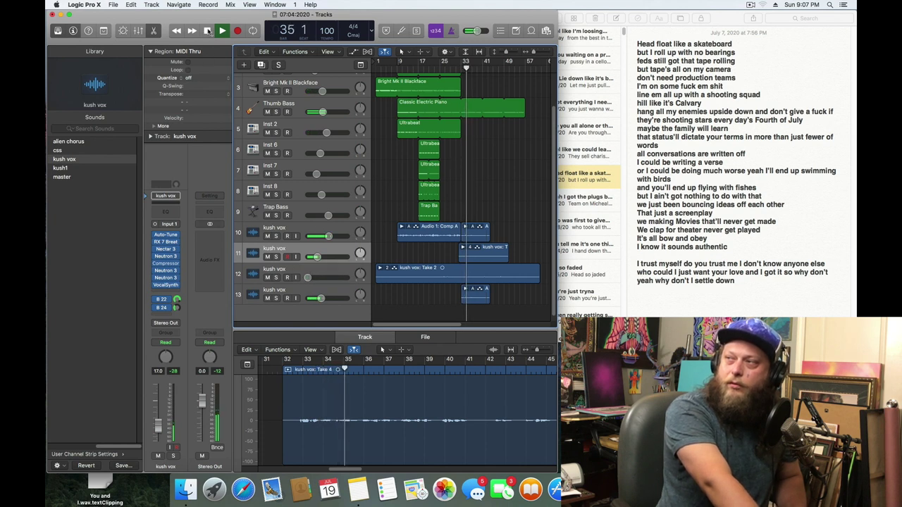
click(207, 31)
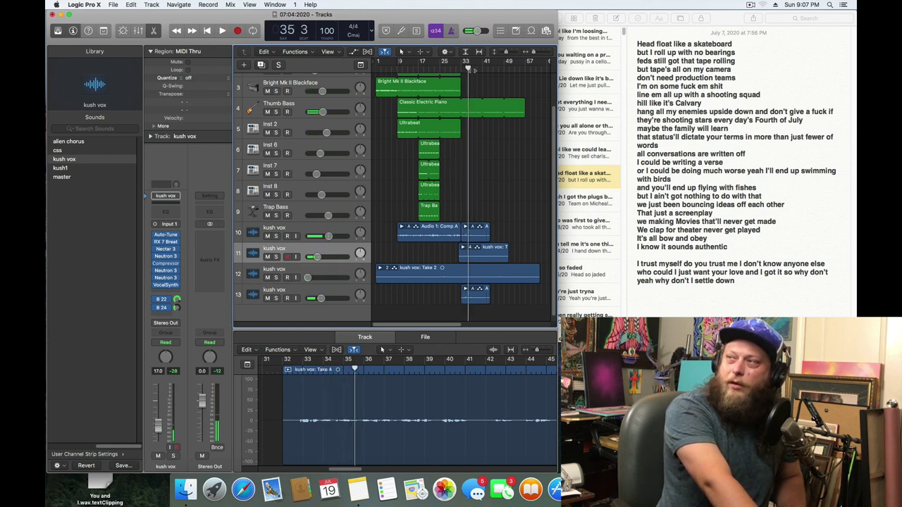
- Play the mix from bar 33 with track 11's VocalSynth 2 pitch register set to High and its Talkbox off, then close the plug-in
drag(468, 68, 460, 66)
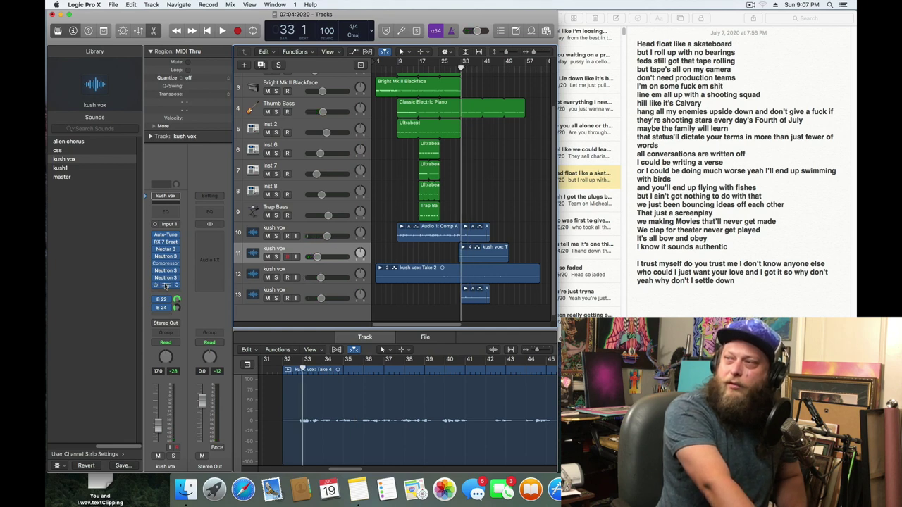
click(165, 286)
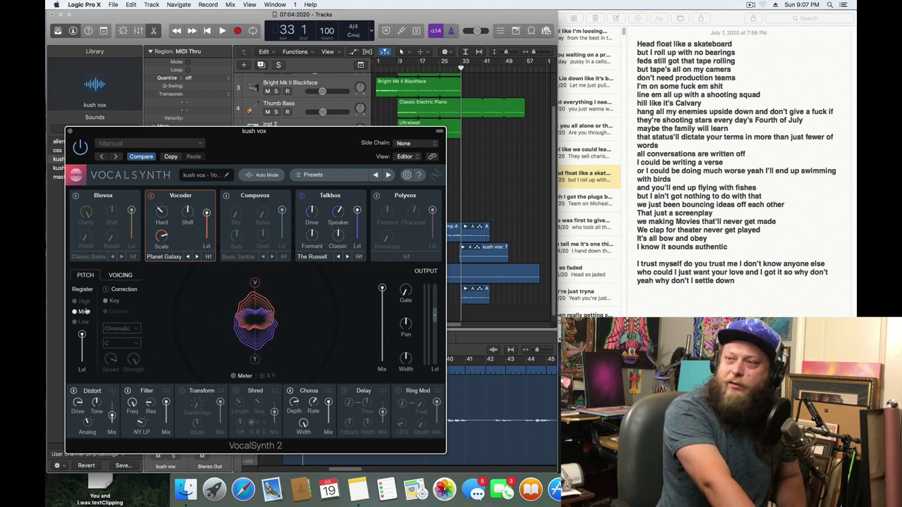
click(222, 31)
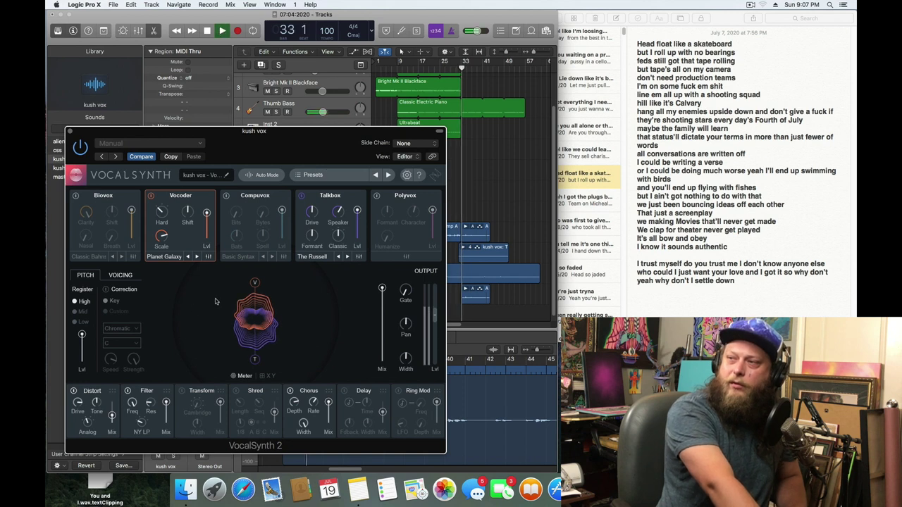
click(303, 197)
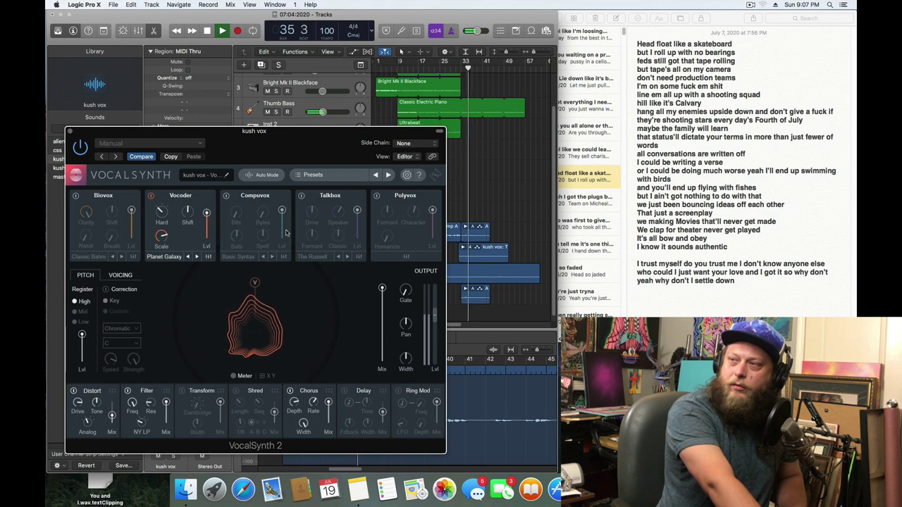
click(302, 197)
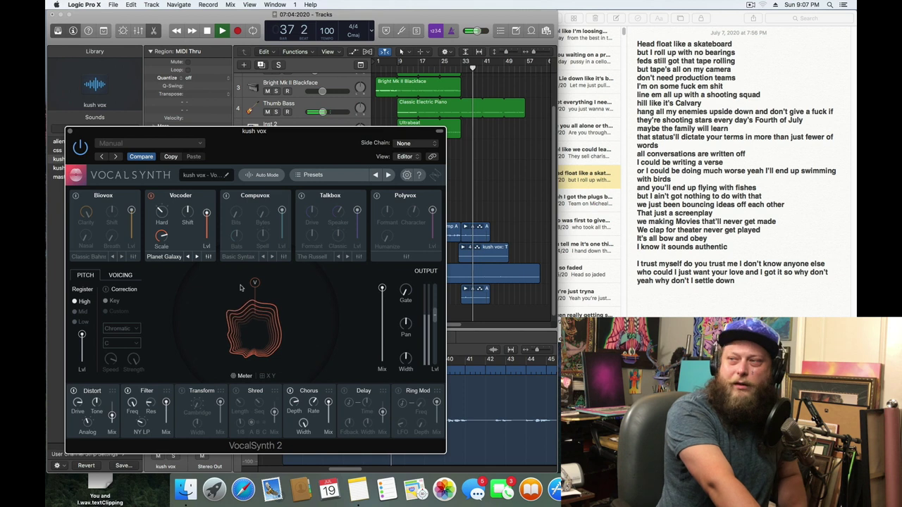
click(69, 132)
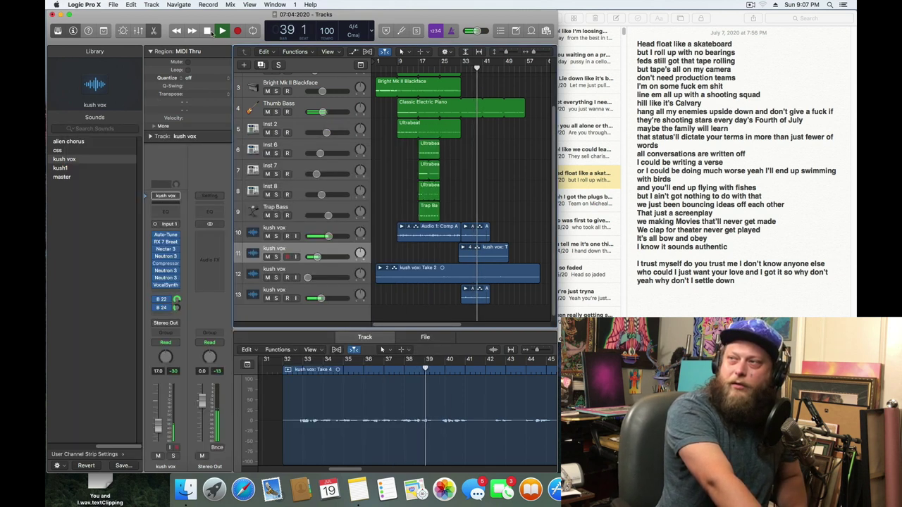